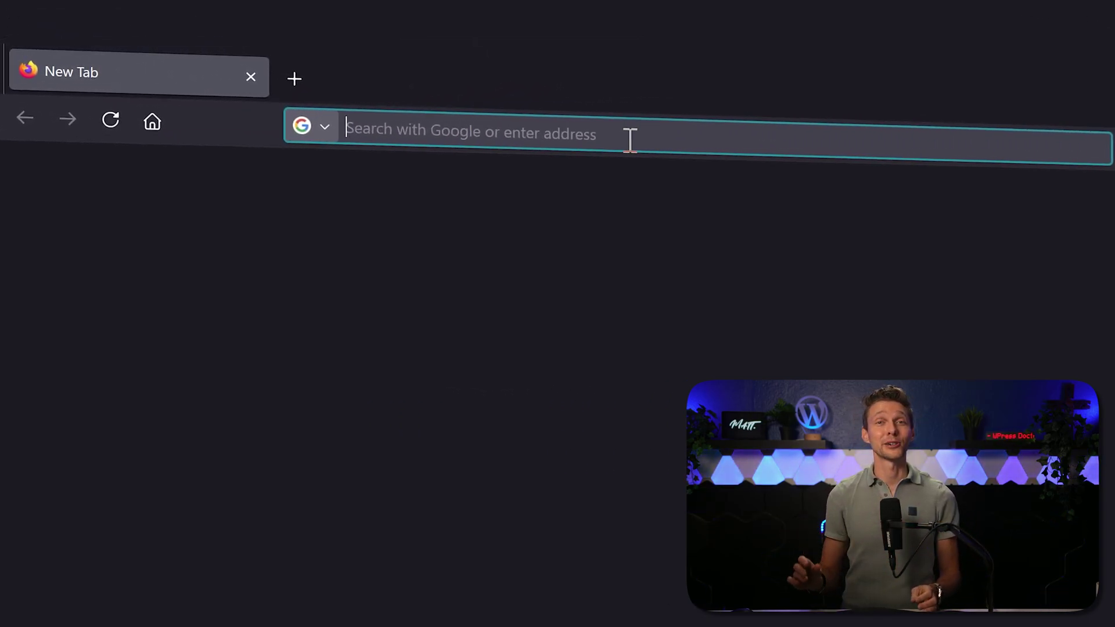
# Go to wp.discount/rankmath and download the free Rank Math plugin zip from the pricing page
pyautogui.write('wp.discount')
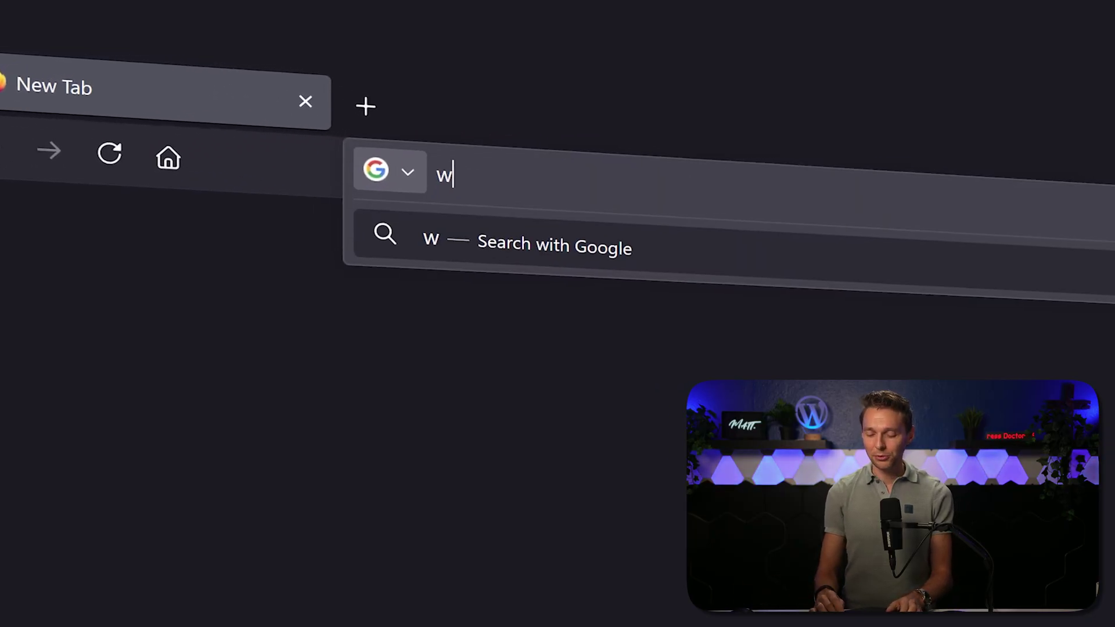
pyautogui.write('/')
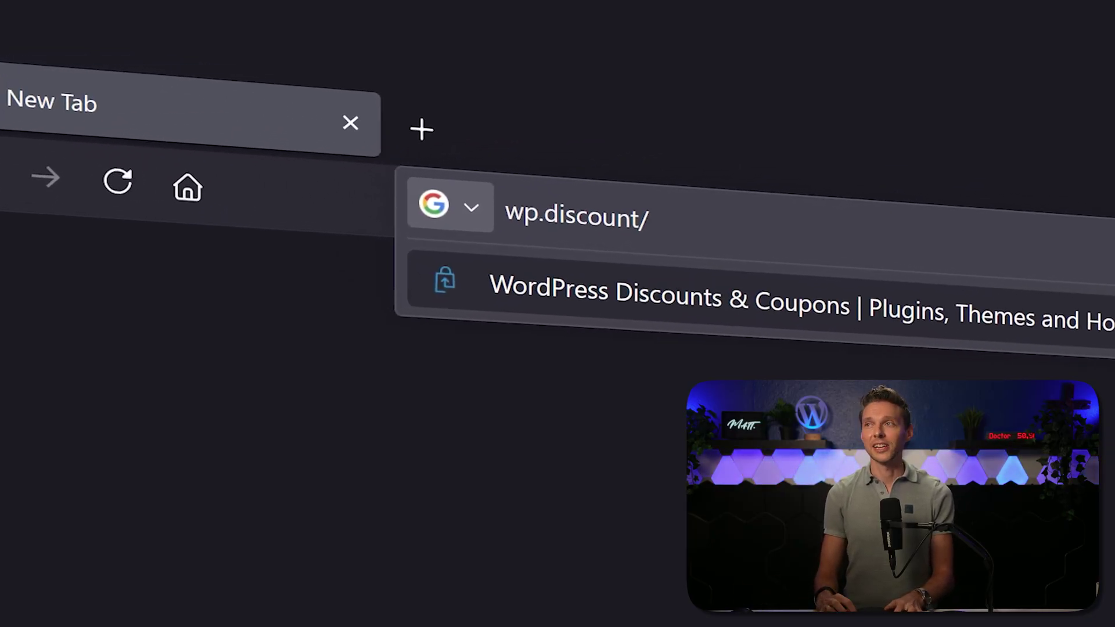
pyautogui.write('rankmath')
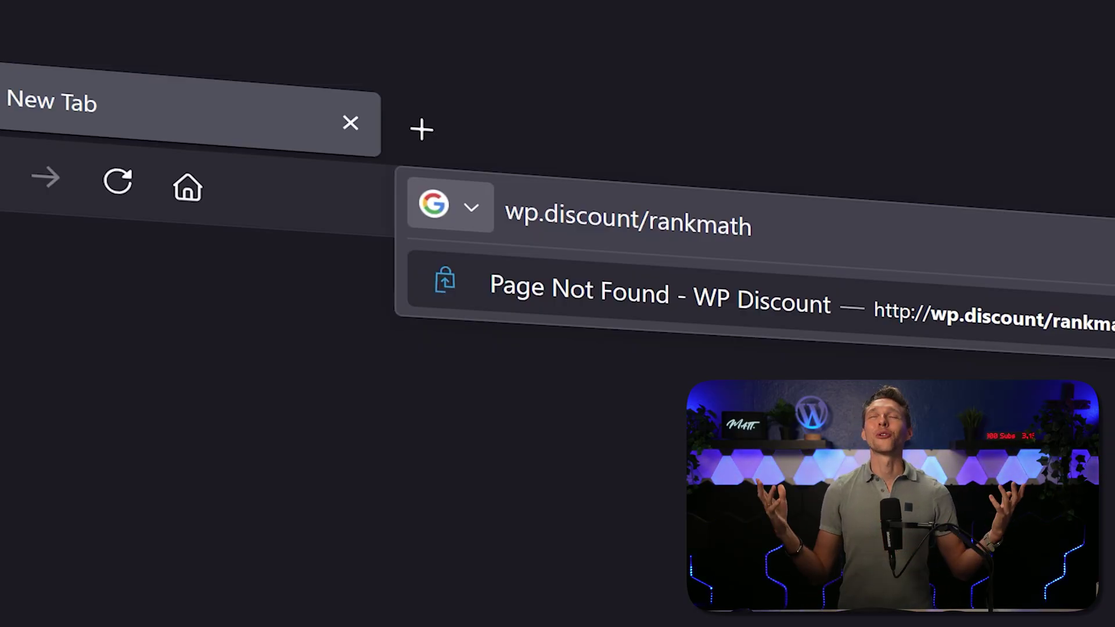
pyautogui.press('Return')
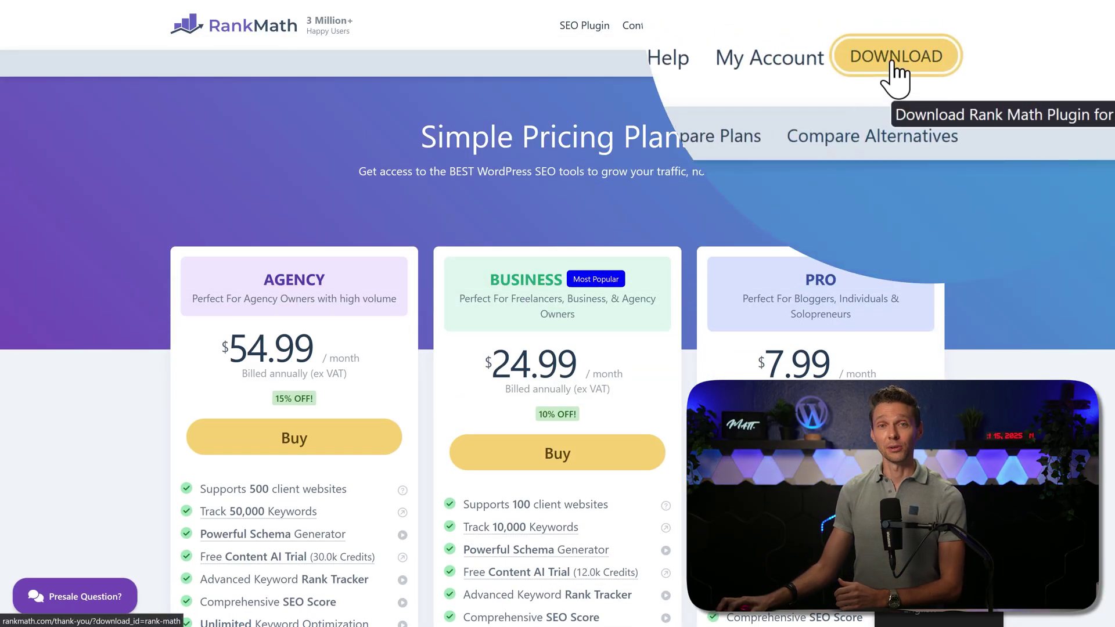
pyautogui.click(893, 58)
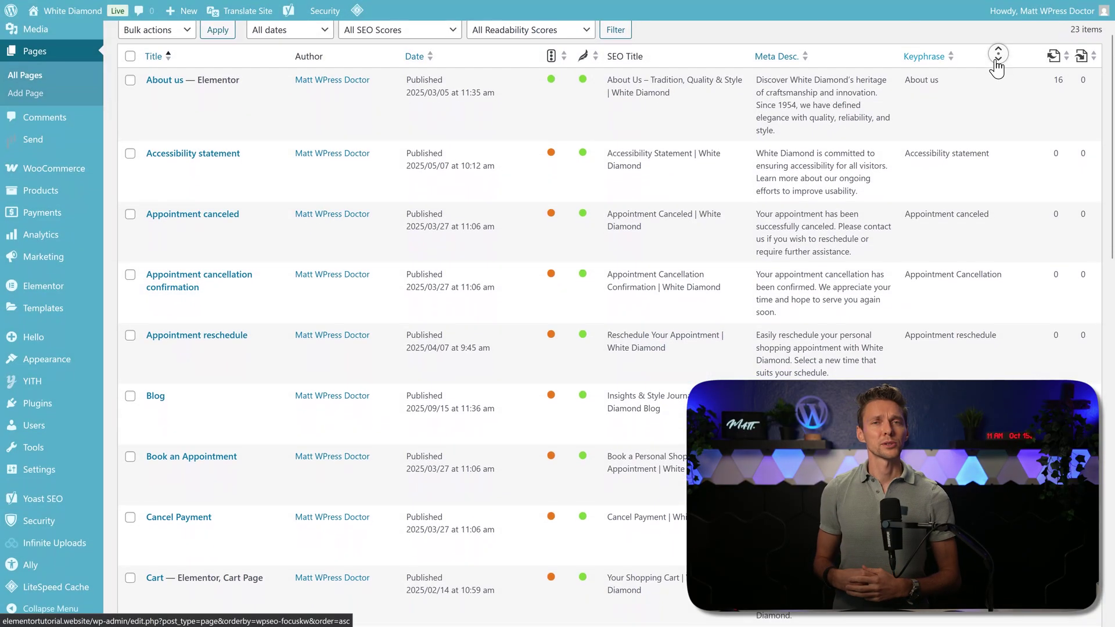
# Scroll through All Pages to review each page's Yoast SEO title, meta description and focus keyphrase
pyautogui.scroll(-2, 997, 67)
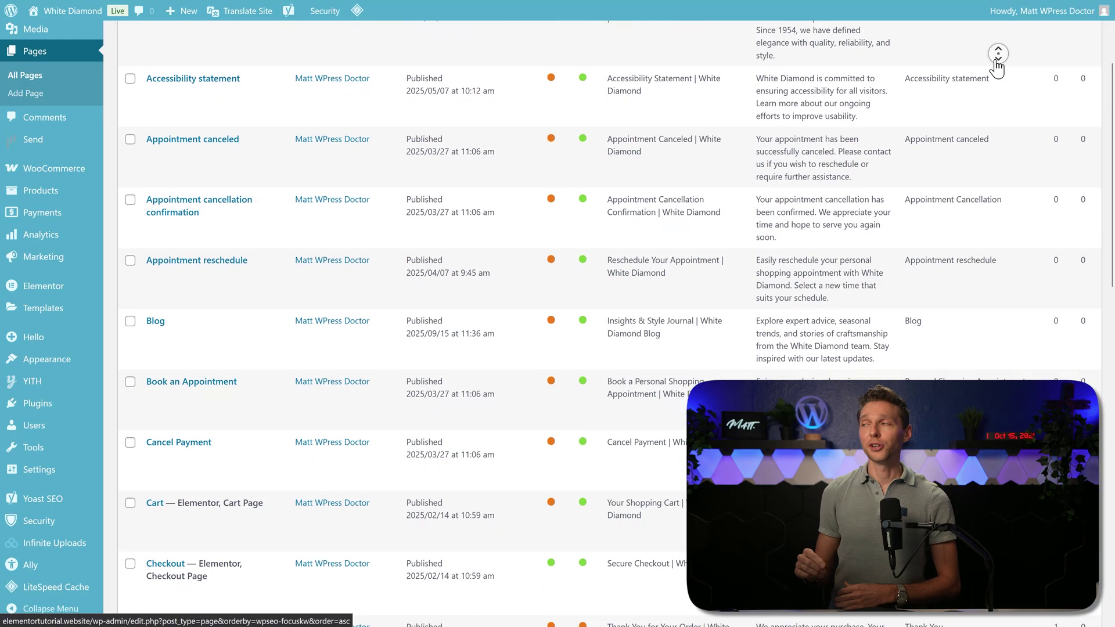
pyautogui.scroll(-2, 997, 68)
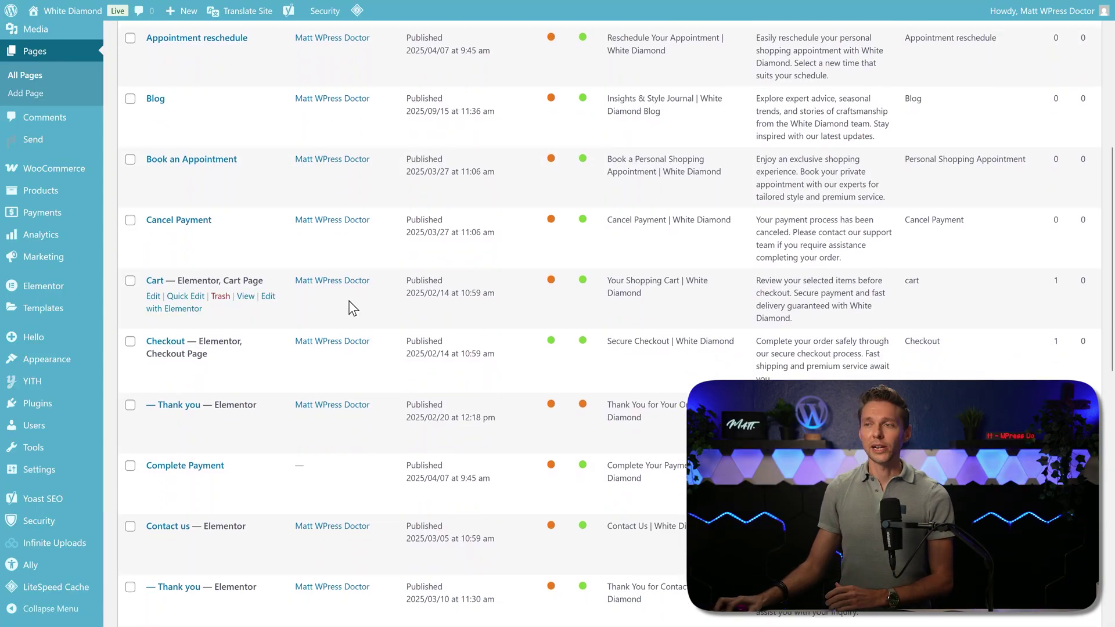
# Upload seo-by-rank-math.1.0.255.zip as a new plugin, install it and activate it
pyautogui.moveTo(98, 395)
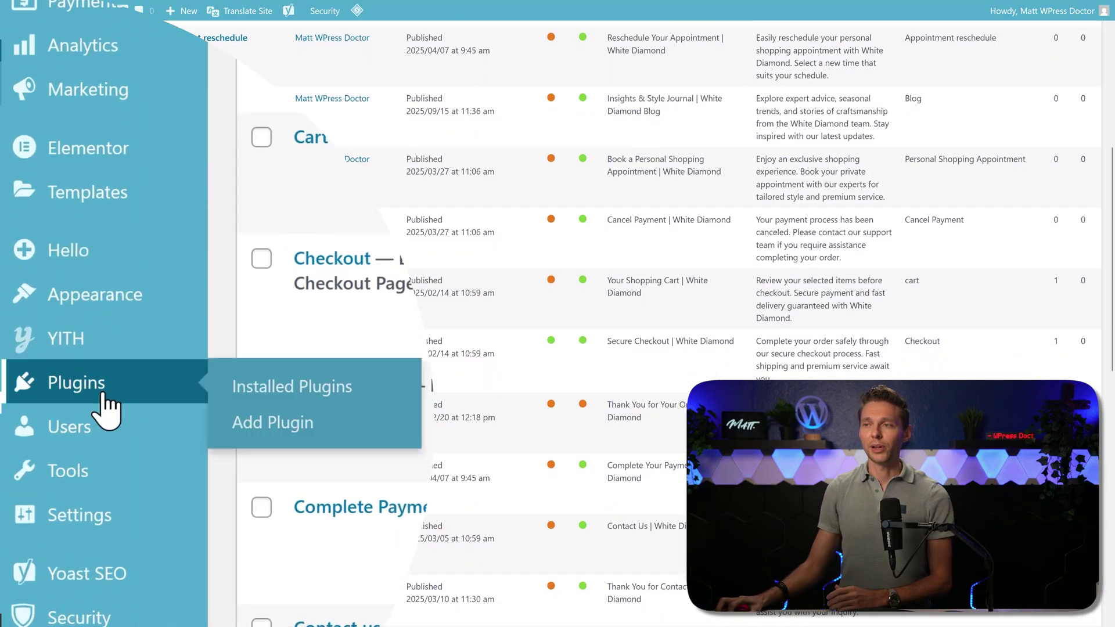
pyautogui.click(272, 424)
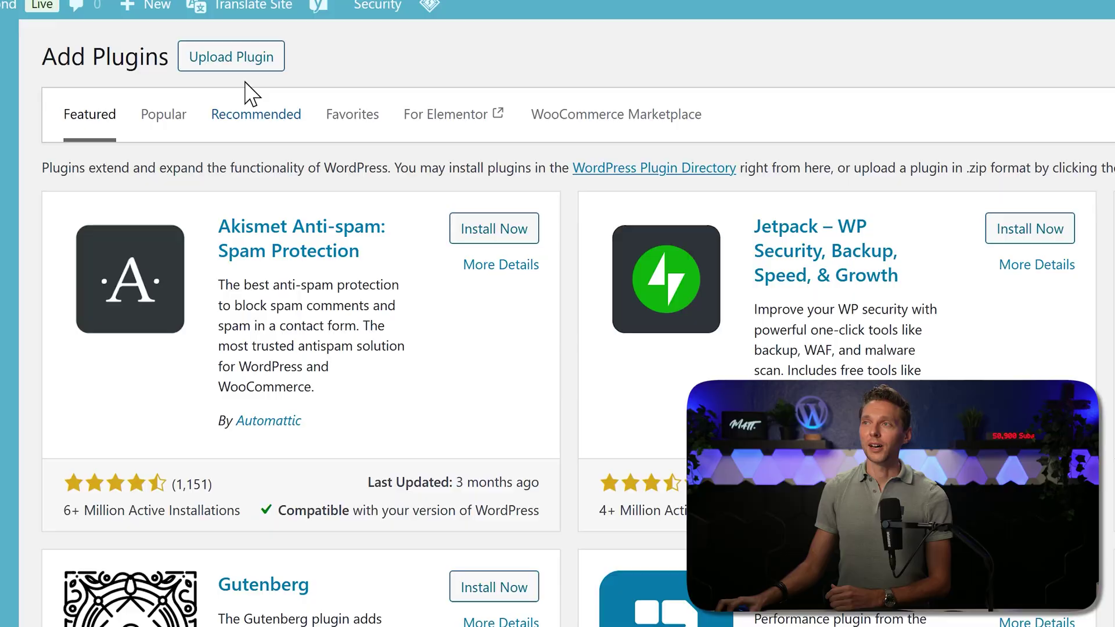
pyautogui.click(246, 67)
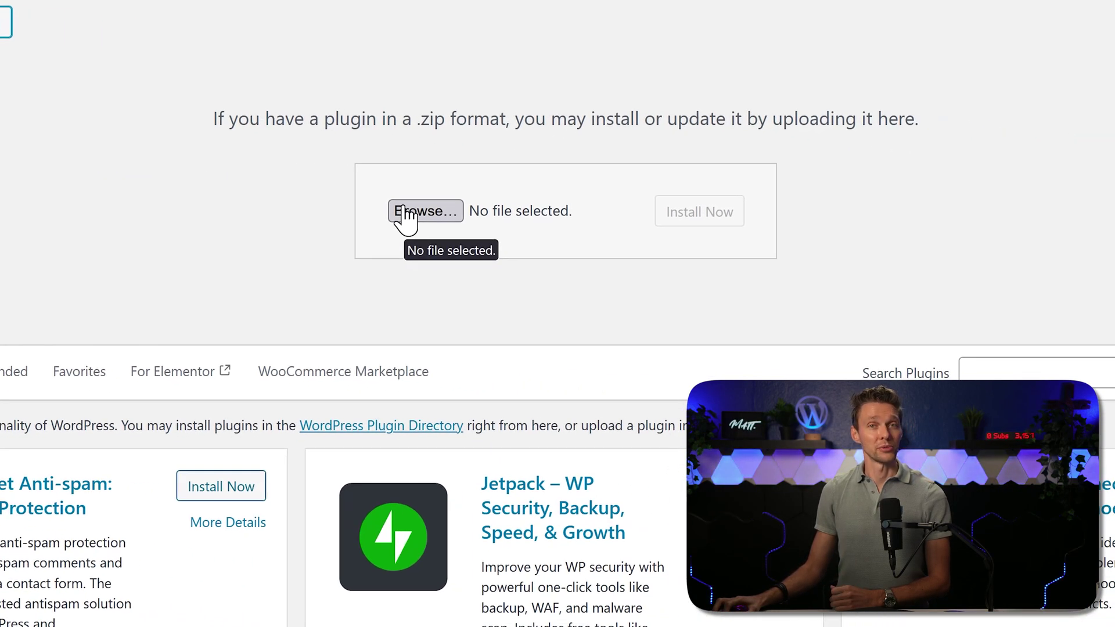
pyautogui.click(405, 212)
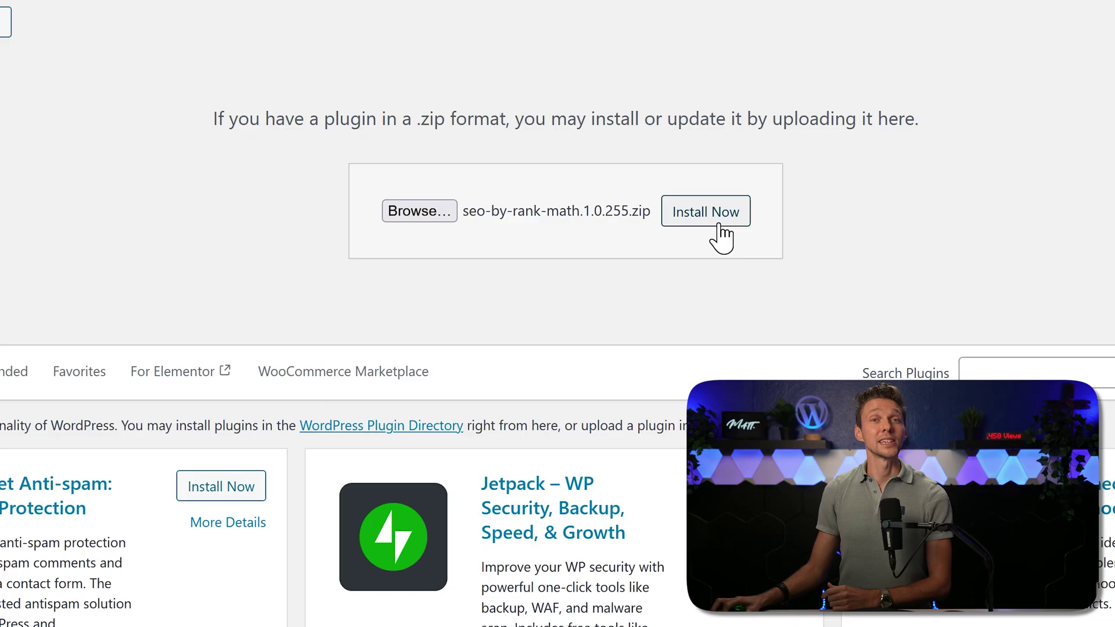
pyautogui.click(721, 227)
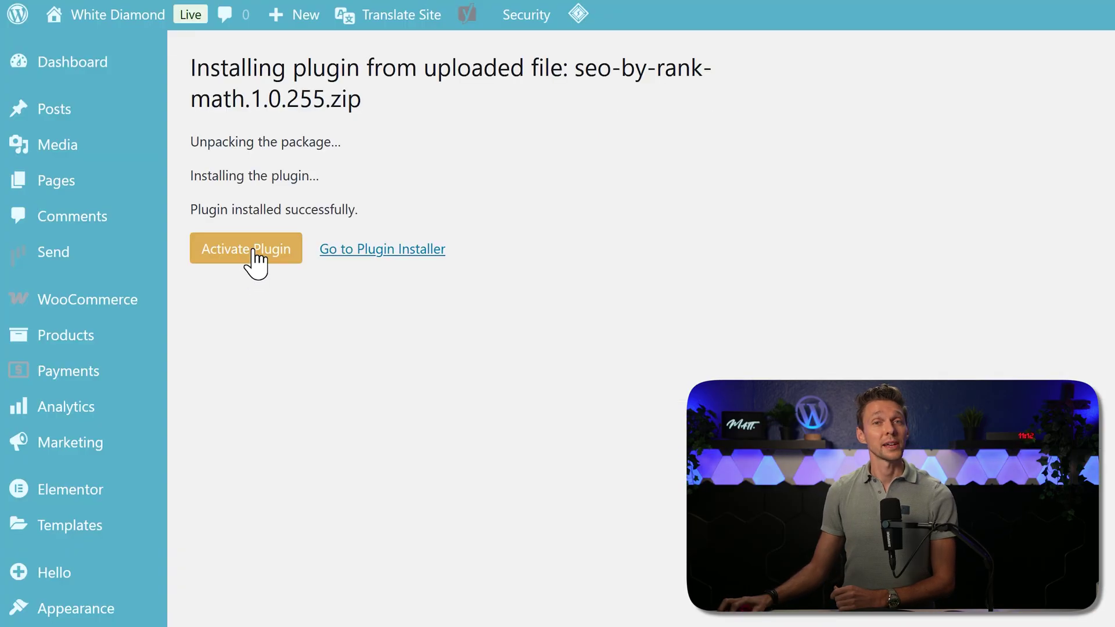
pyautogui.click(254, 256)
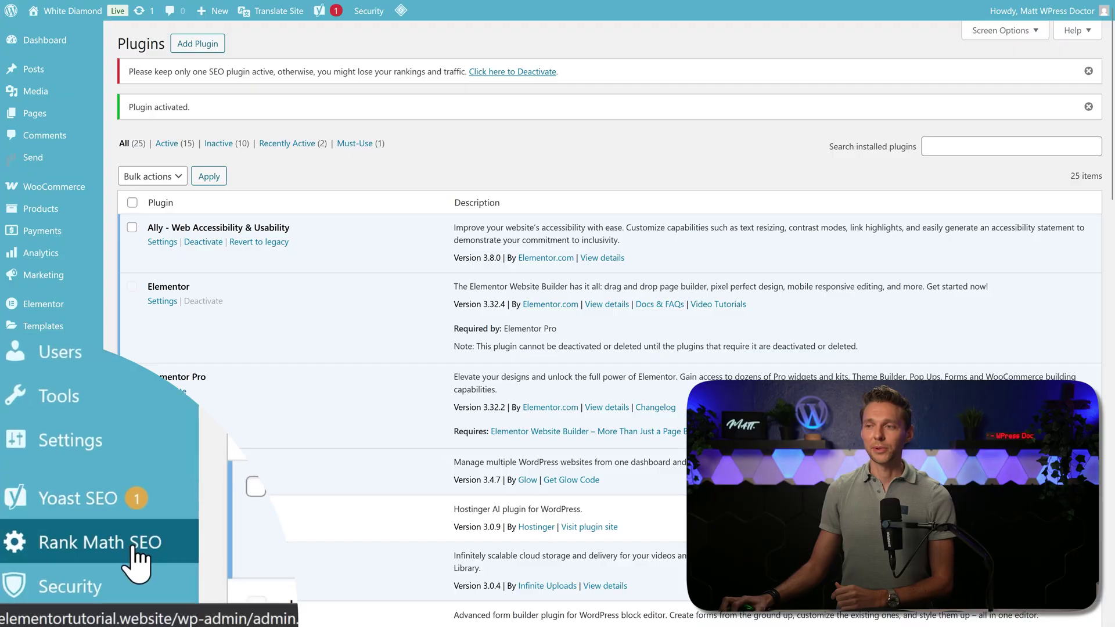
# From the Rank Math SEO wizard, connect the site by logging in with email and password
pyautogui.click(134, 552)
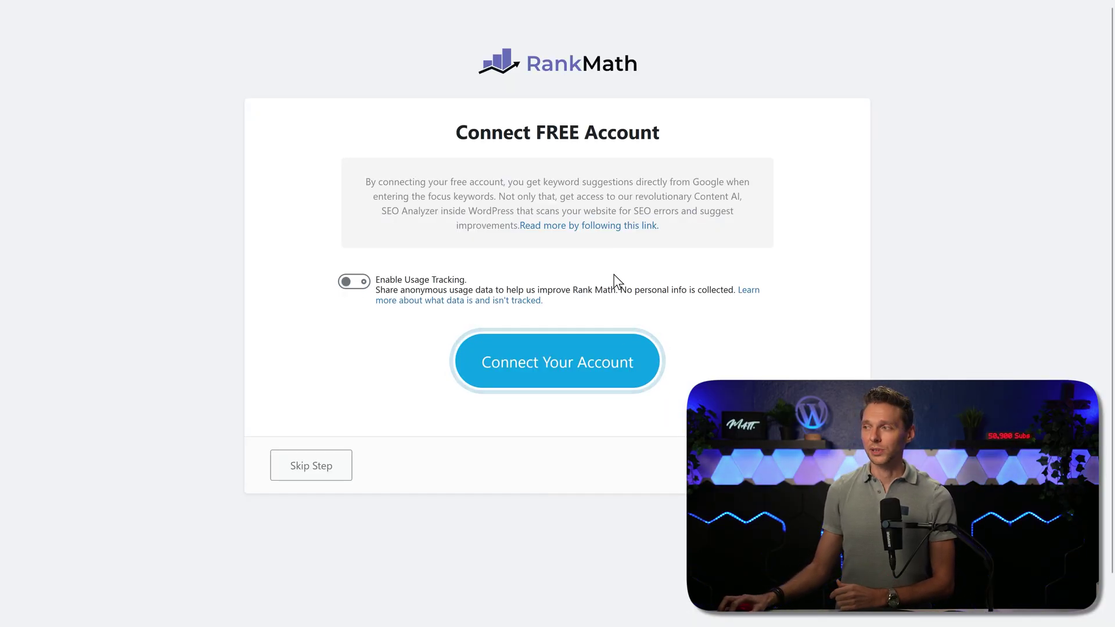
pyautogui.click(583, 367)
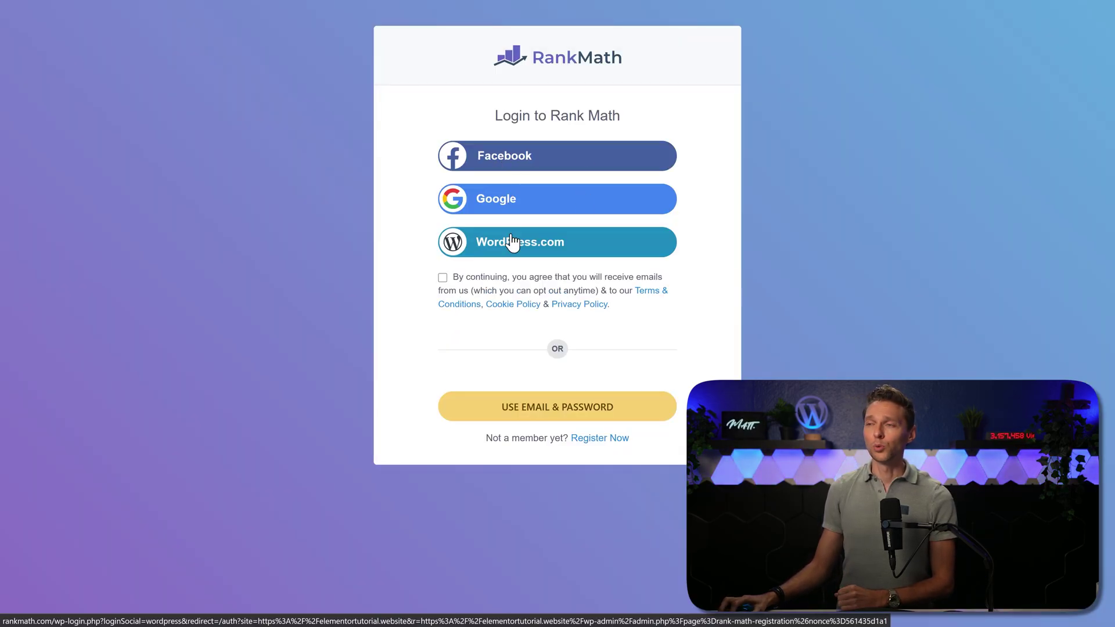
pyautogui.click(550, 418)
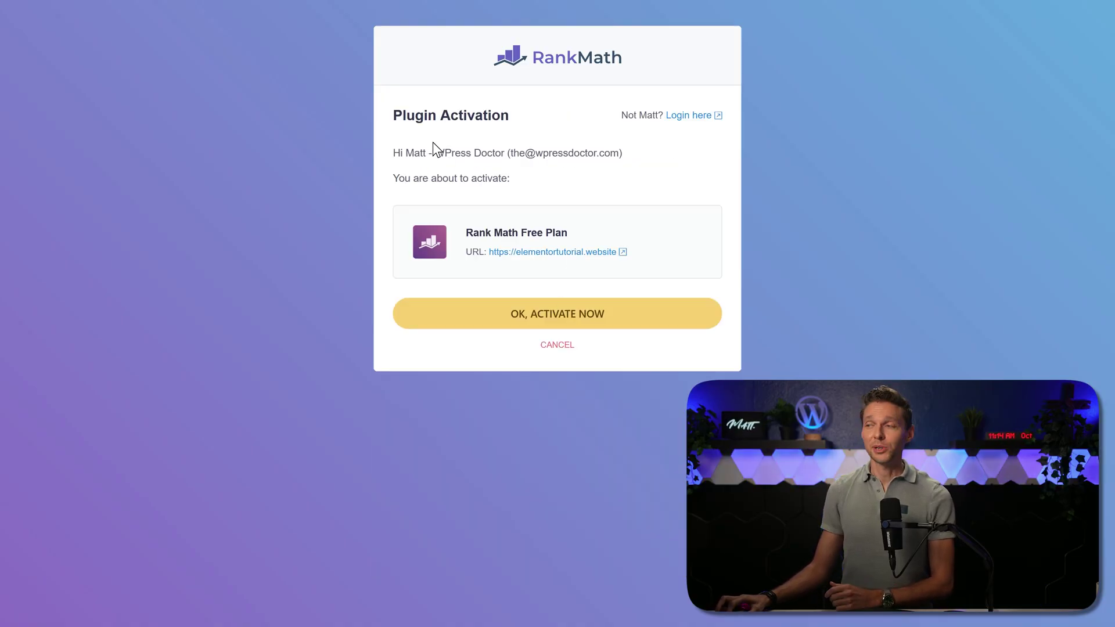
# Activate the Free Plan, deactivate Yoast SEO from the compatibility check, and start the Advanced wizard
pyautogui.click(566, 320)
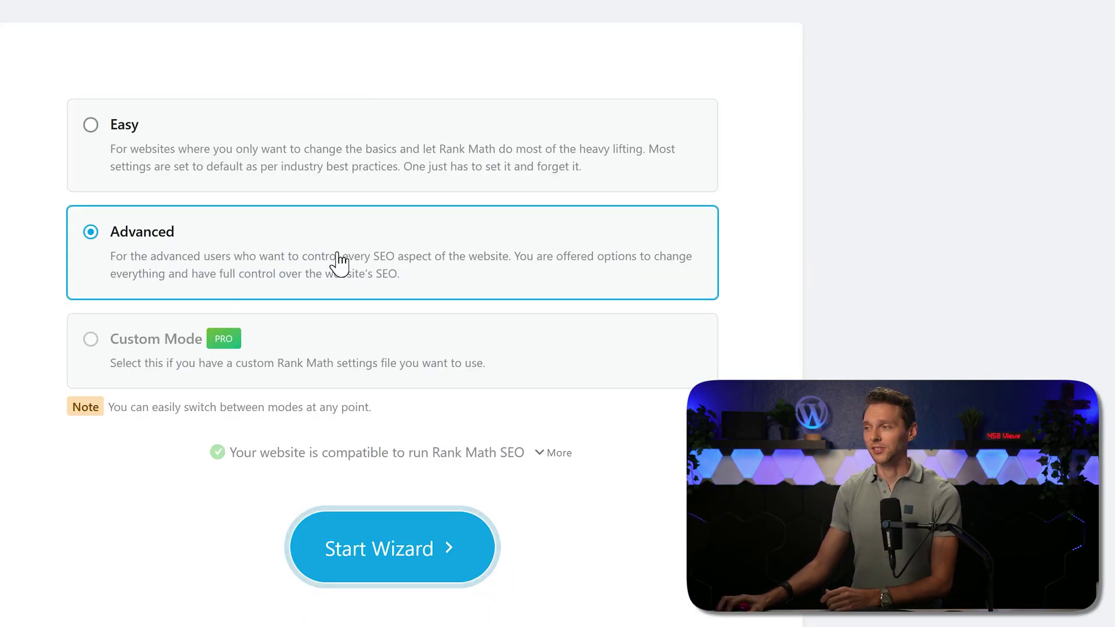
pyautogui.click(559, 453)
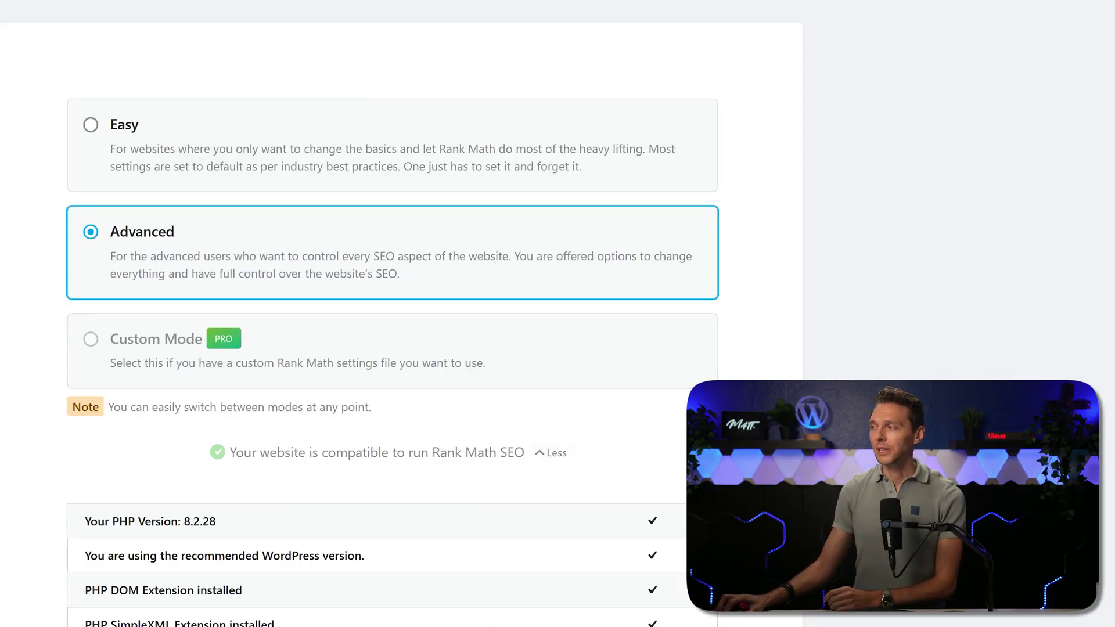
pyautogui.scroll(-6, 673, 280)
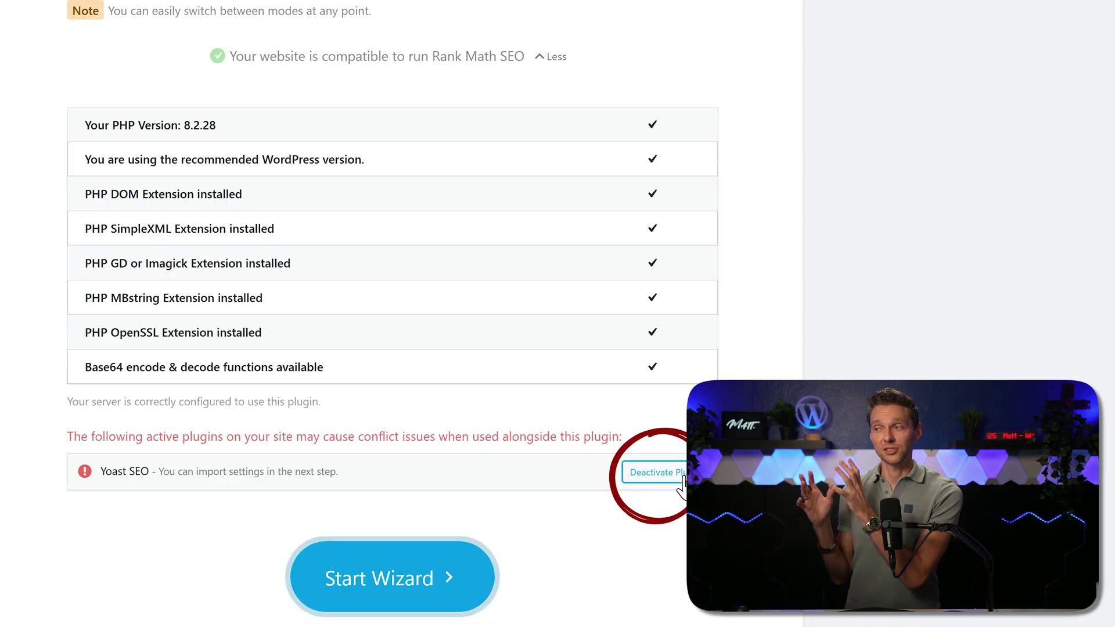
pyautogui.click(682, 473)
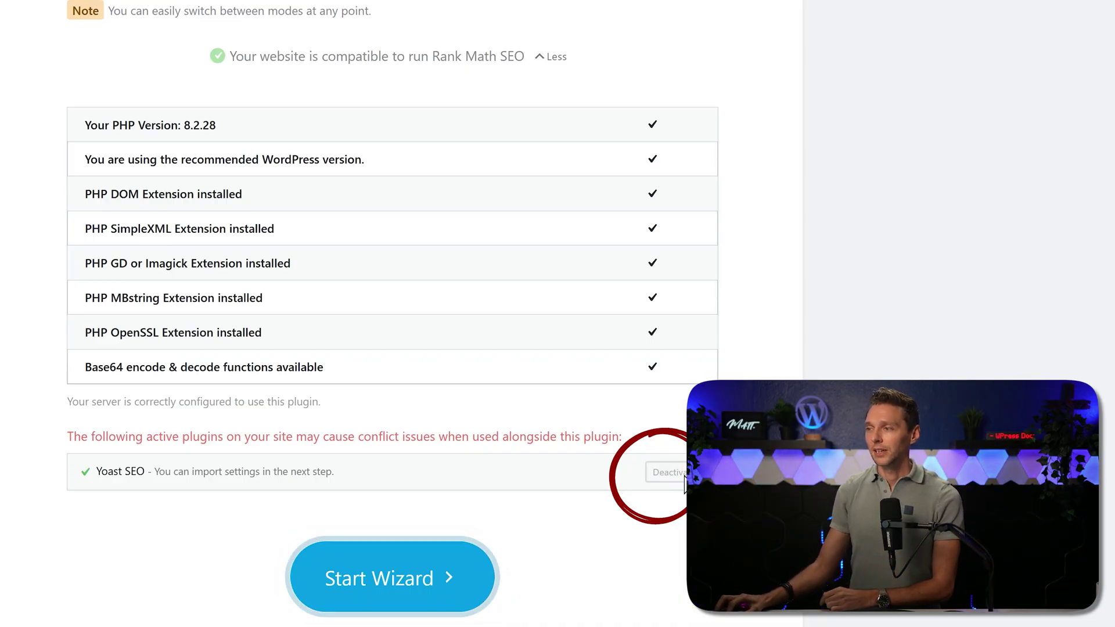
pyautogui.click(399, 579)
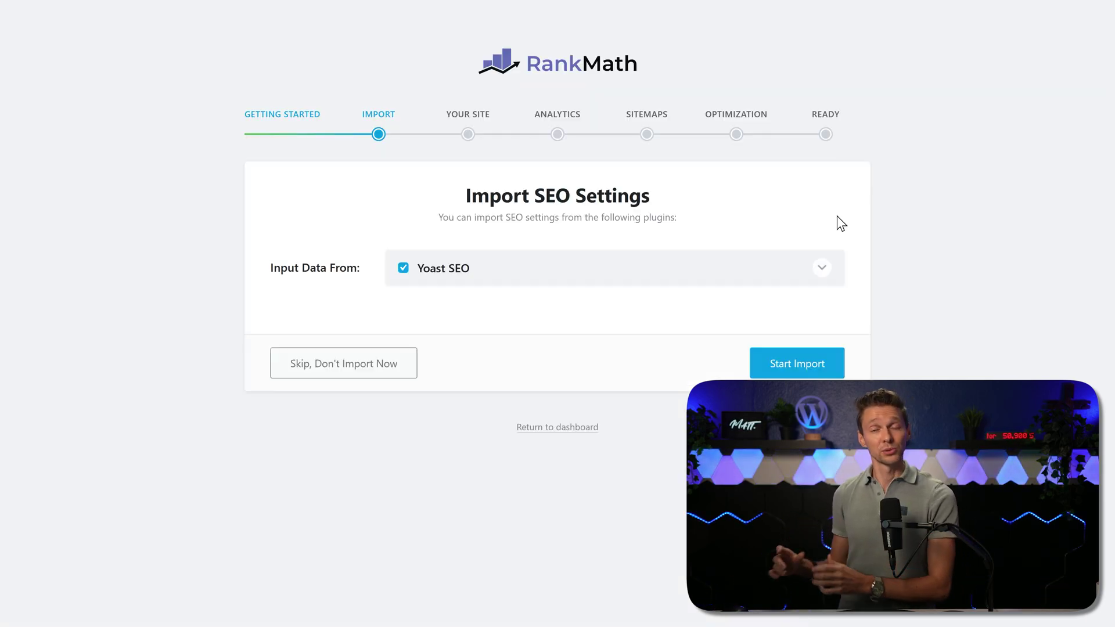
# Import Yoast SEO data without its settings, recalculating SEO scores, and continue through the wizard
pyautogui.click(446, 269)
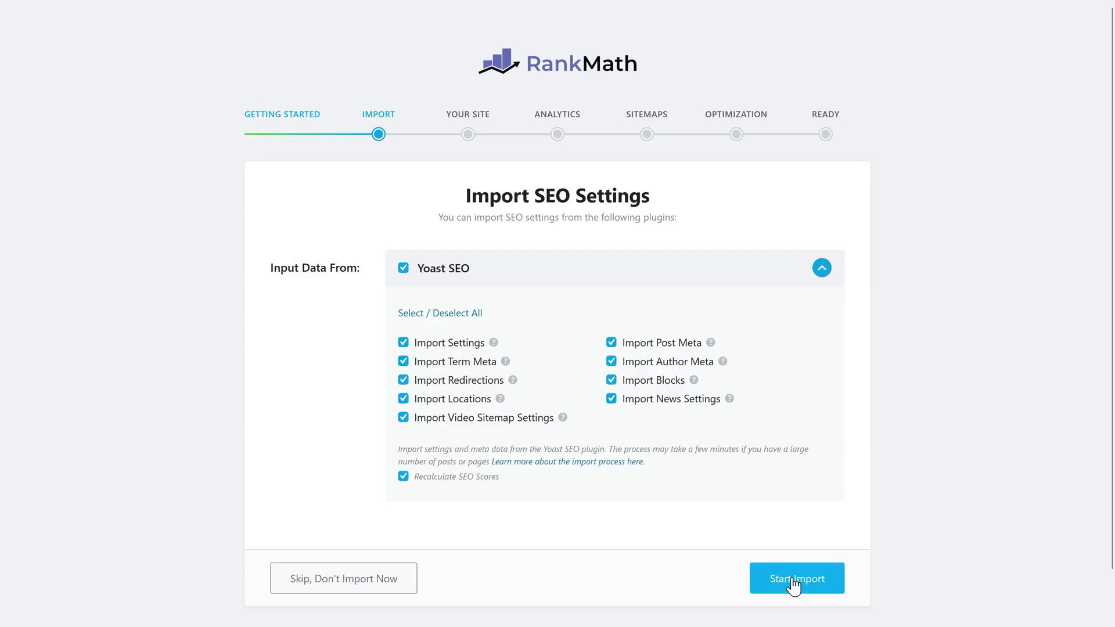
pyautogui.click(794, 581)
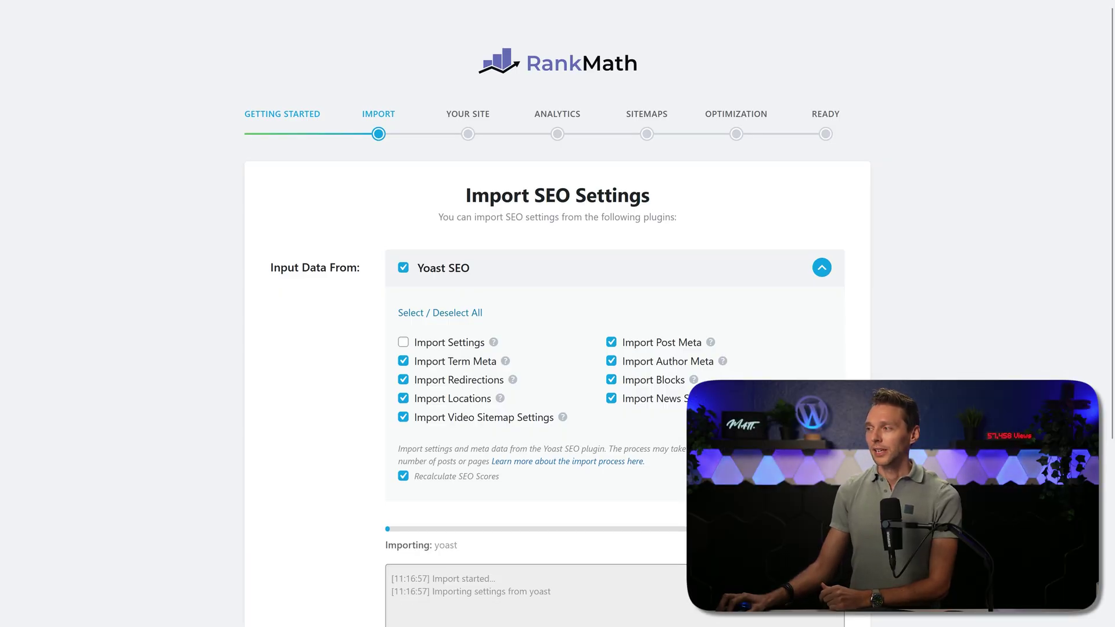
pyautogui.scroll(-3, 558, 314)
pyautogui.scroll(-1, 558, 313)
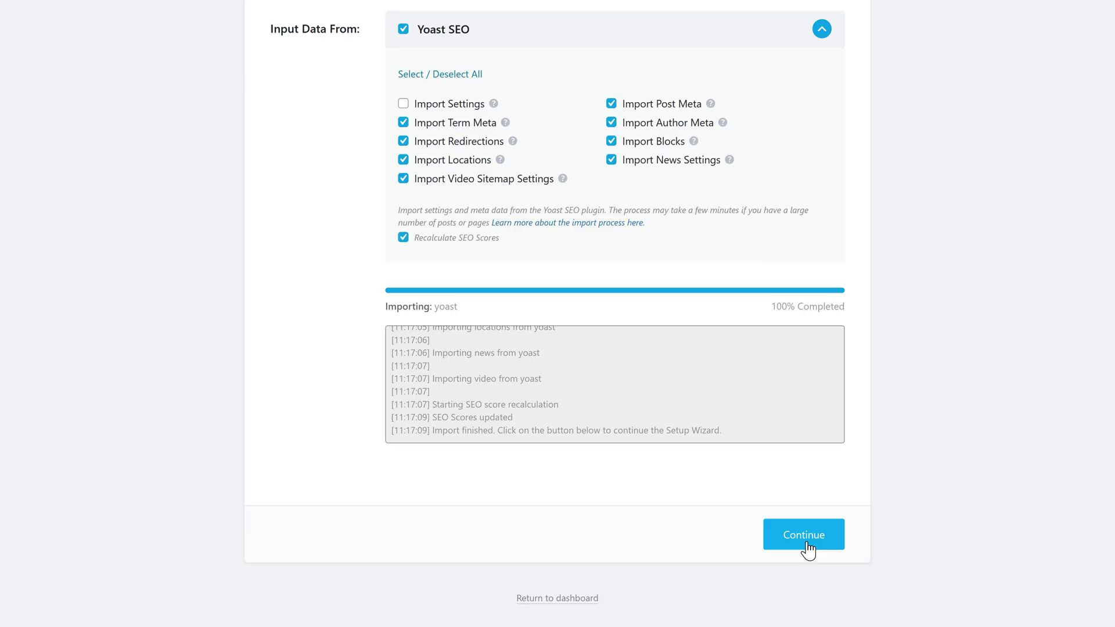
pyautogui.click(807, 544)
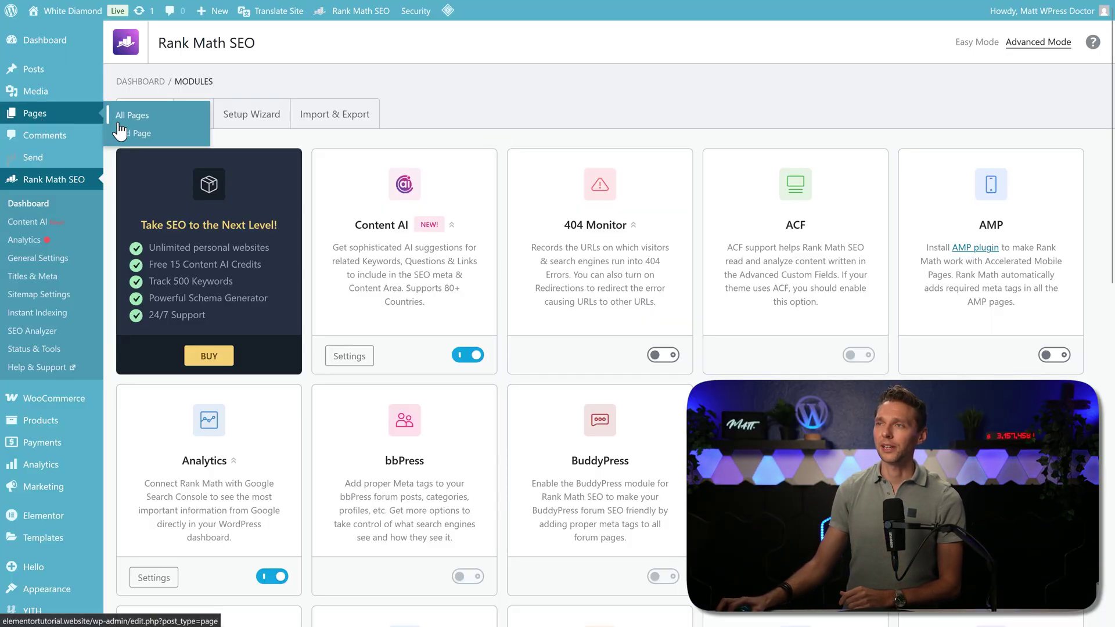
# Open All Pages and scroll down the SEO Details column showing Rank Math scores, keywords and schema
pyautogui.click(122, 114)
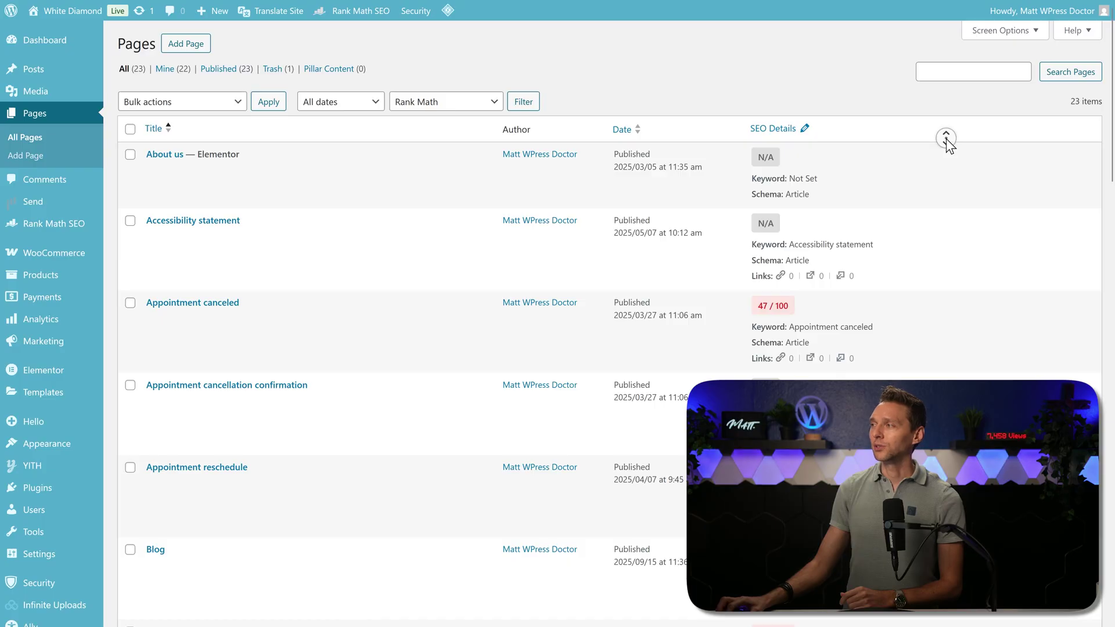
pyautogui.scroll(-1, 945, 148)
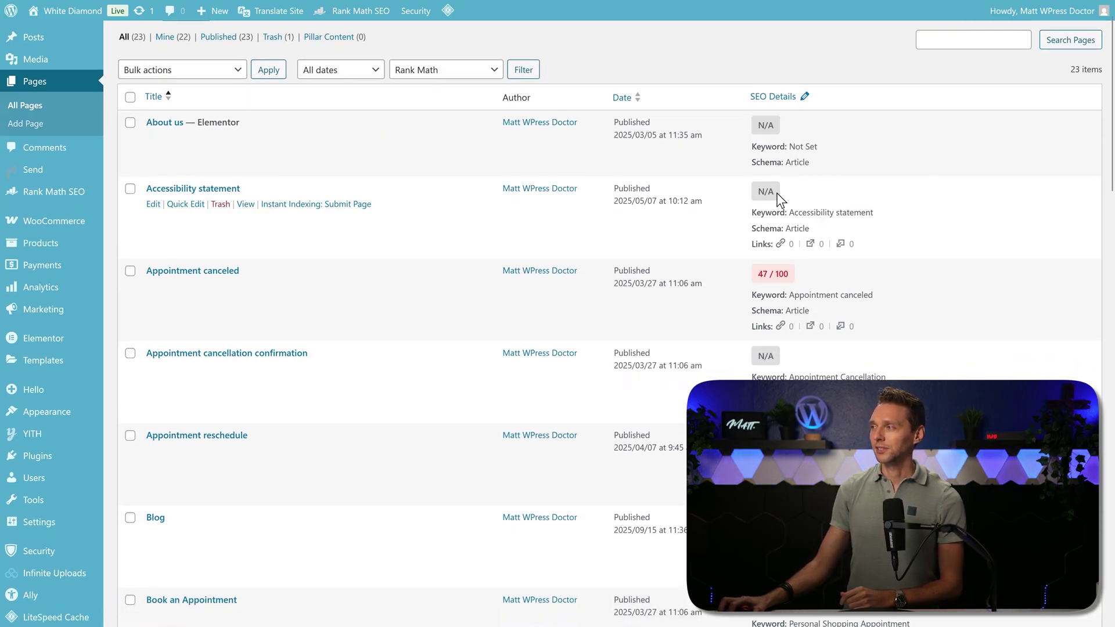
pyautogui.middleClick(944, 357)
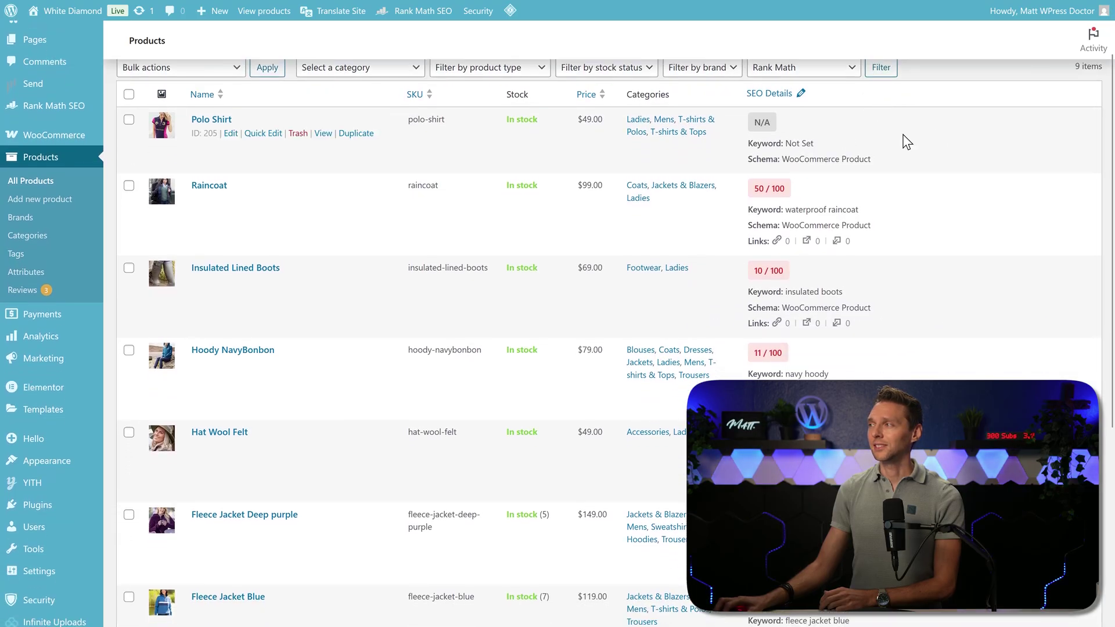
# Check the products' Rank Math SEO scores, such as Fleece Jacket Deep purple at 67 / 100
pyautogui.middleClick(956, 129)
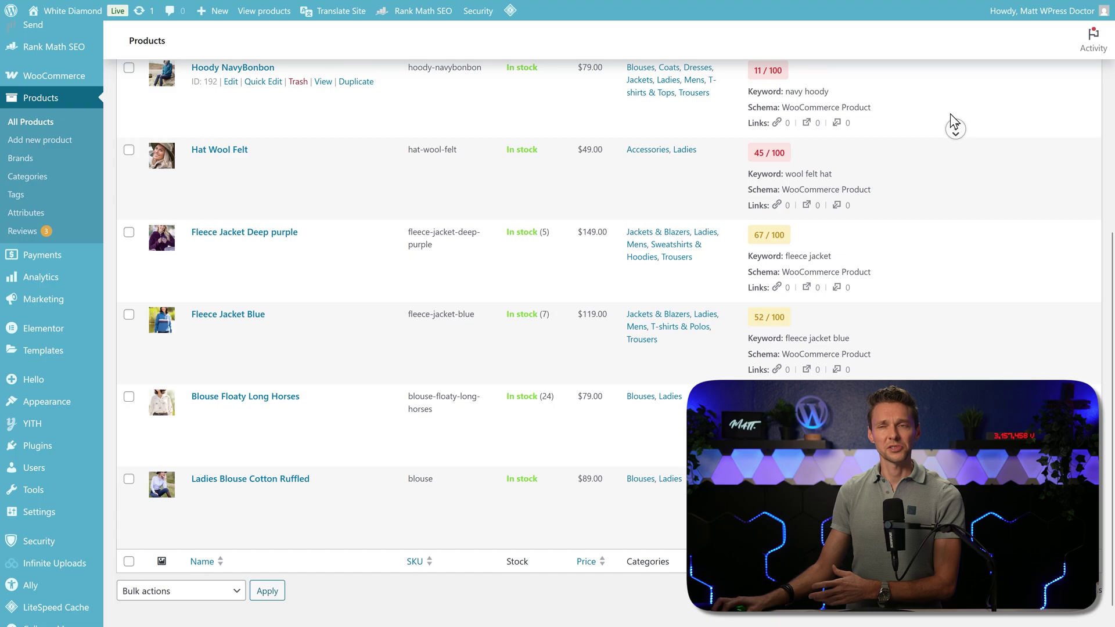
pyautogui.click(940, 128)
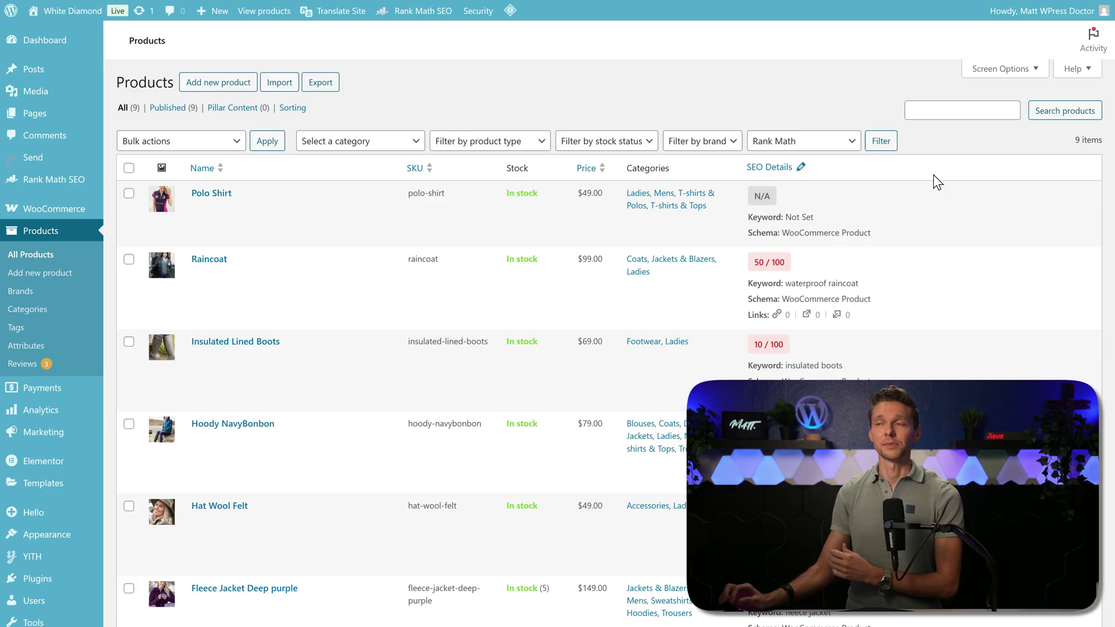
pyautogui.moveTo(68, 180)
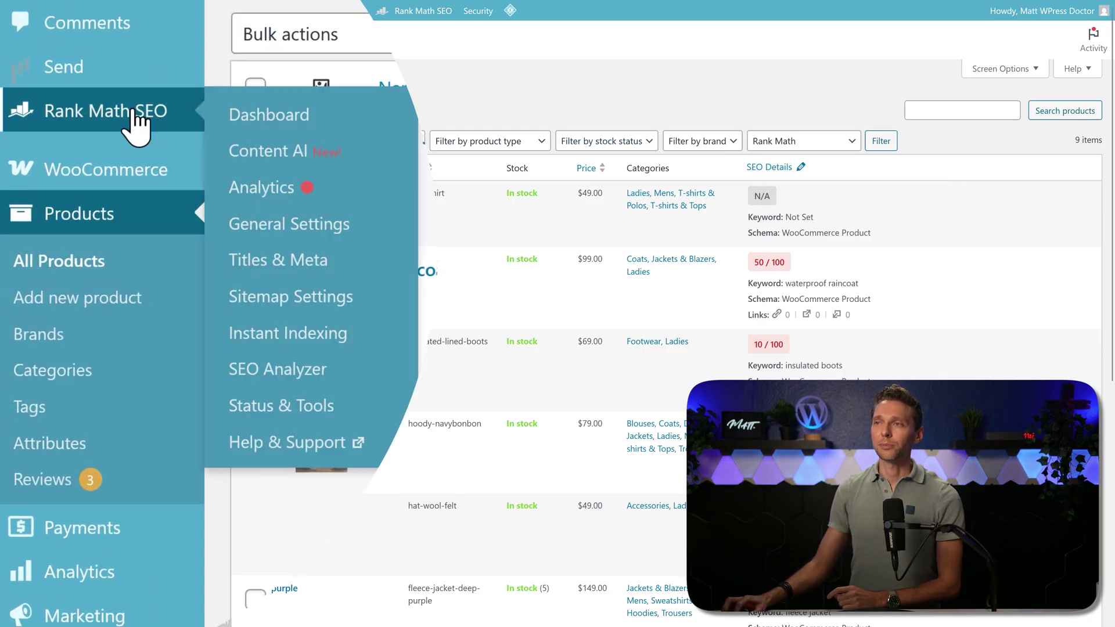
# Under Status & Tools > Import & Export, re-import all Yoast SEO settings and data, confirming with OK
pyautogui.click(299, 408)
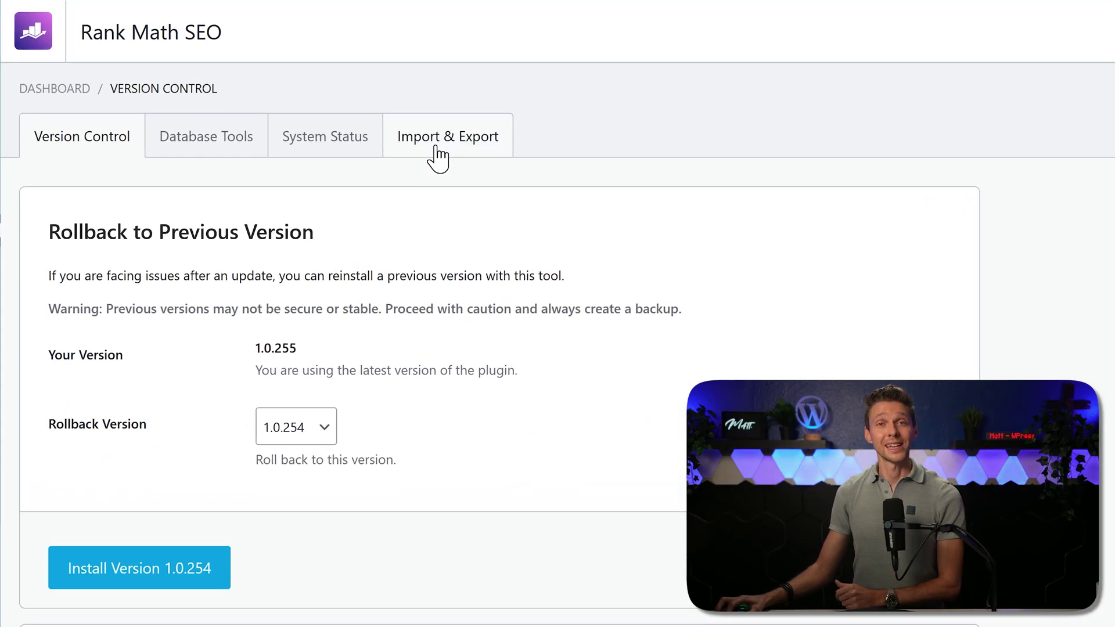
pyautogui.click(436, 158)
pyautogui.scroll(-8, 666, 206)
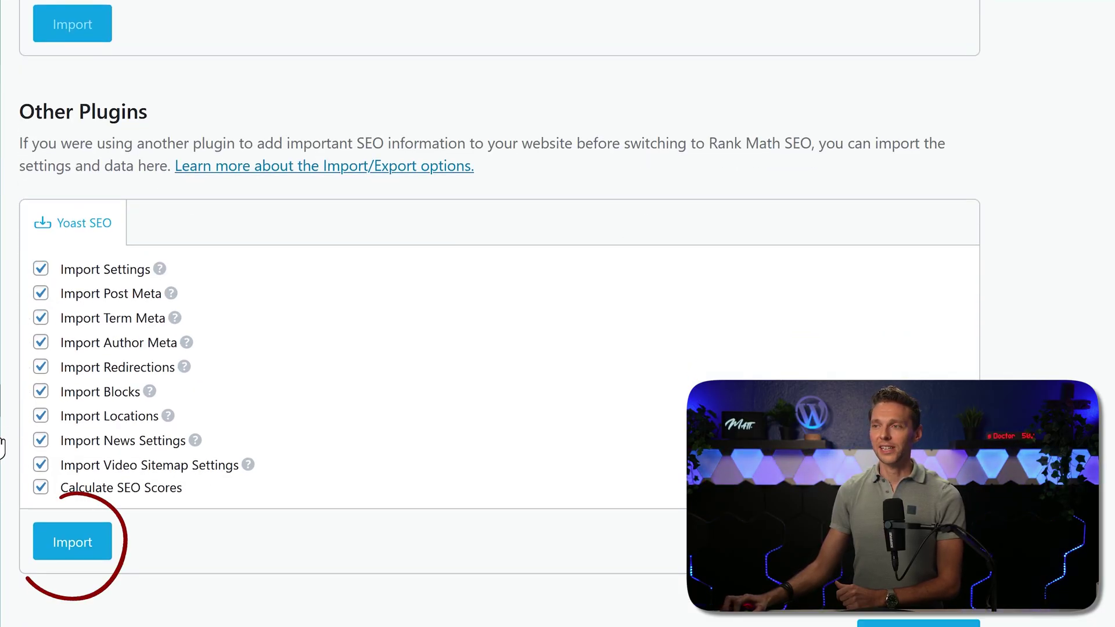
pyautogui.click(72, 543)
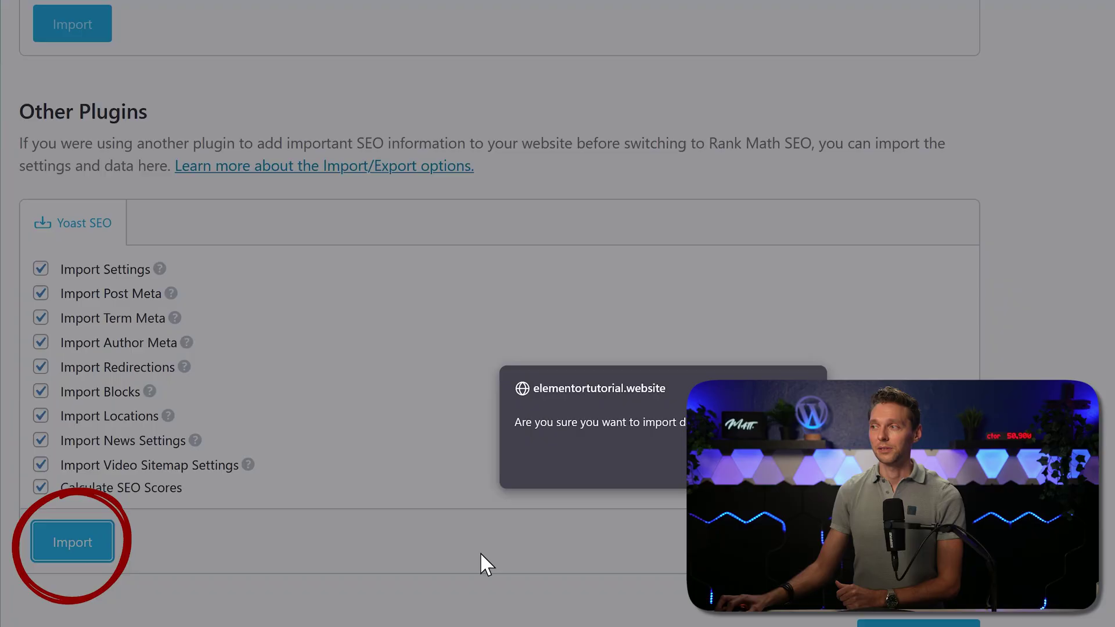
pyautogui.press('Return')
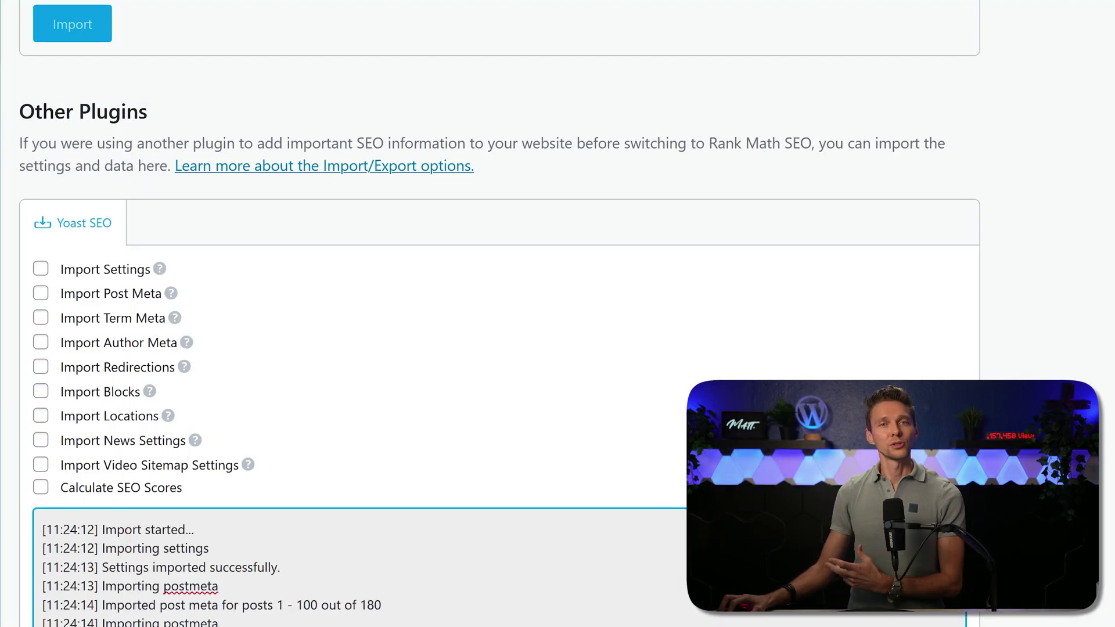
pyautogui.scroll(-3, 500, 313)
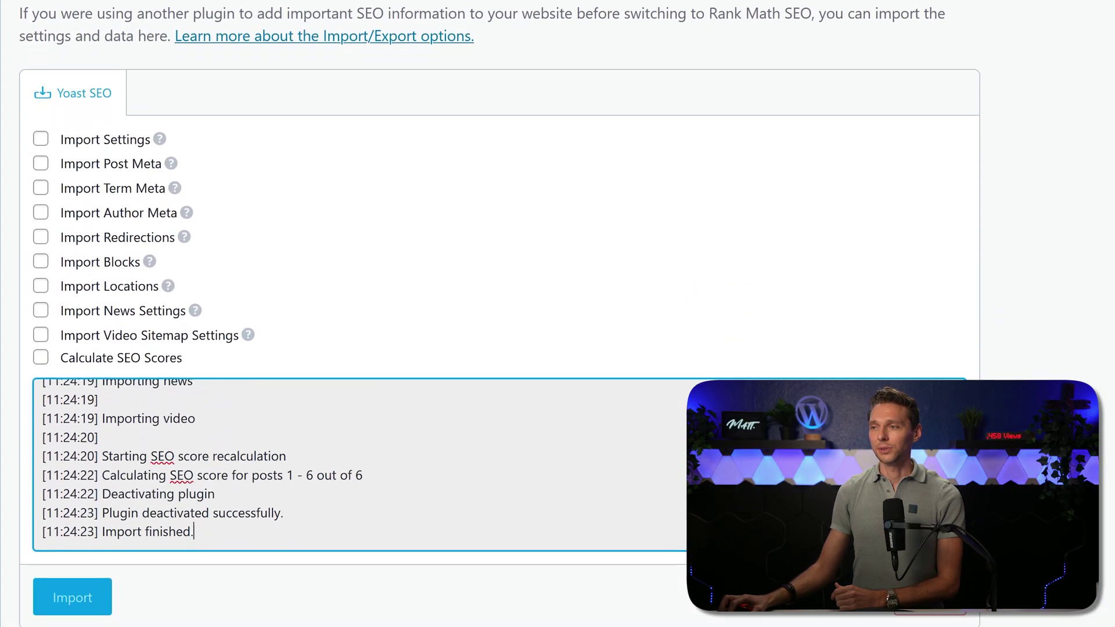
pyautogui.click(260, 575)
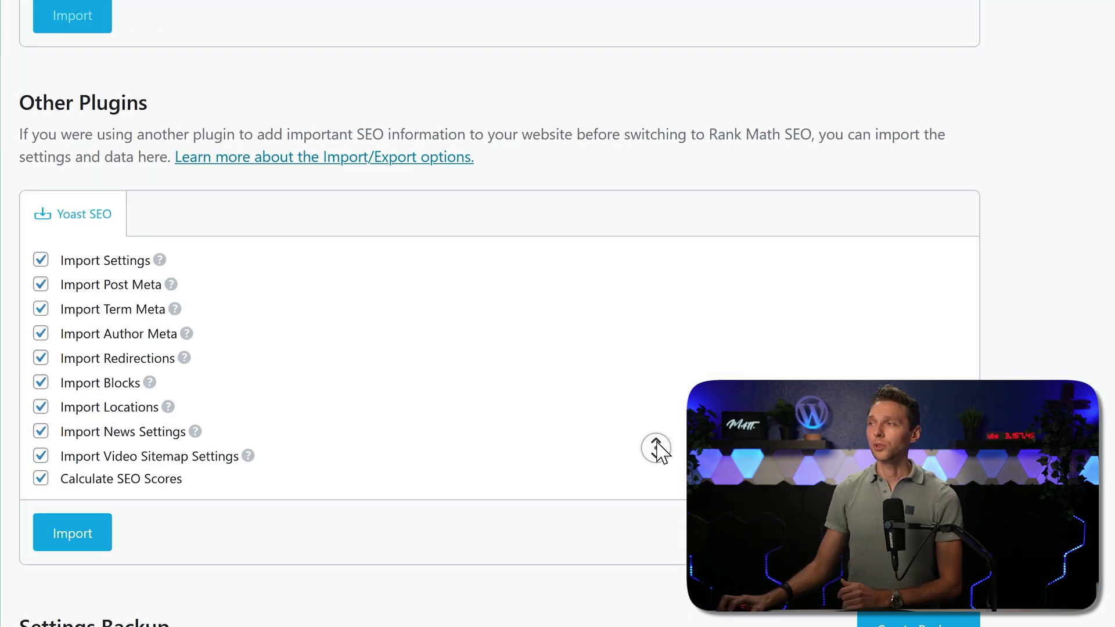
# In Database Tools, recalculate SEO scores for all posts including already-scored ones, then highlight the log's error
pyautogui.scroll(10, 657, 451)
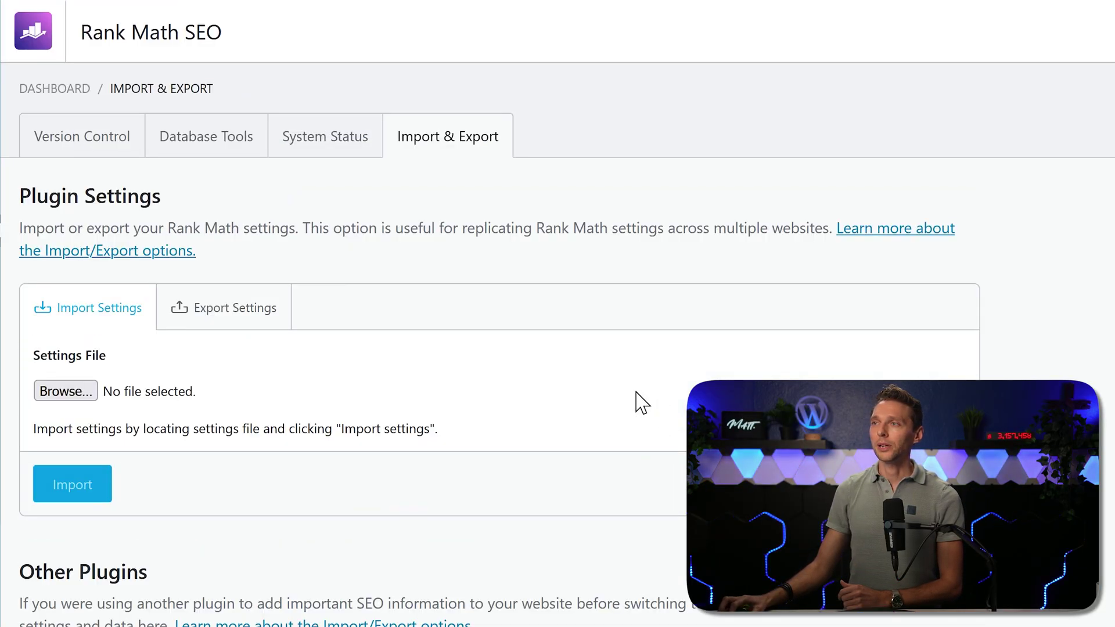
pyautogui.click(219, 162)
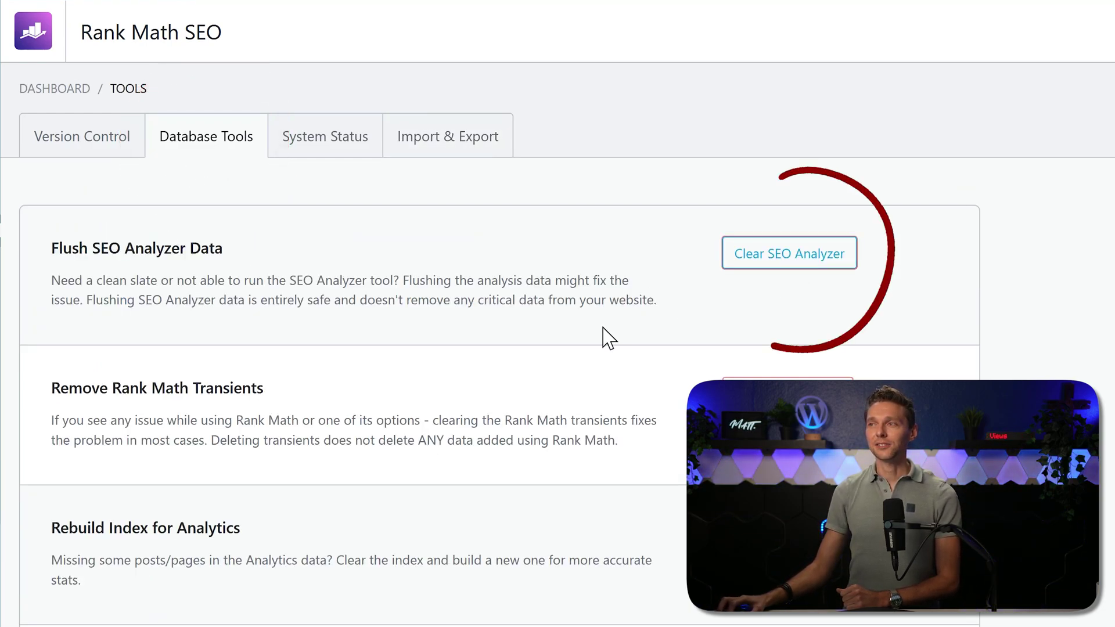
pyautogui.middleClick(593, 161)
pyautogui.scroll(-14, 594, 162)
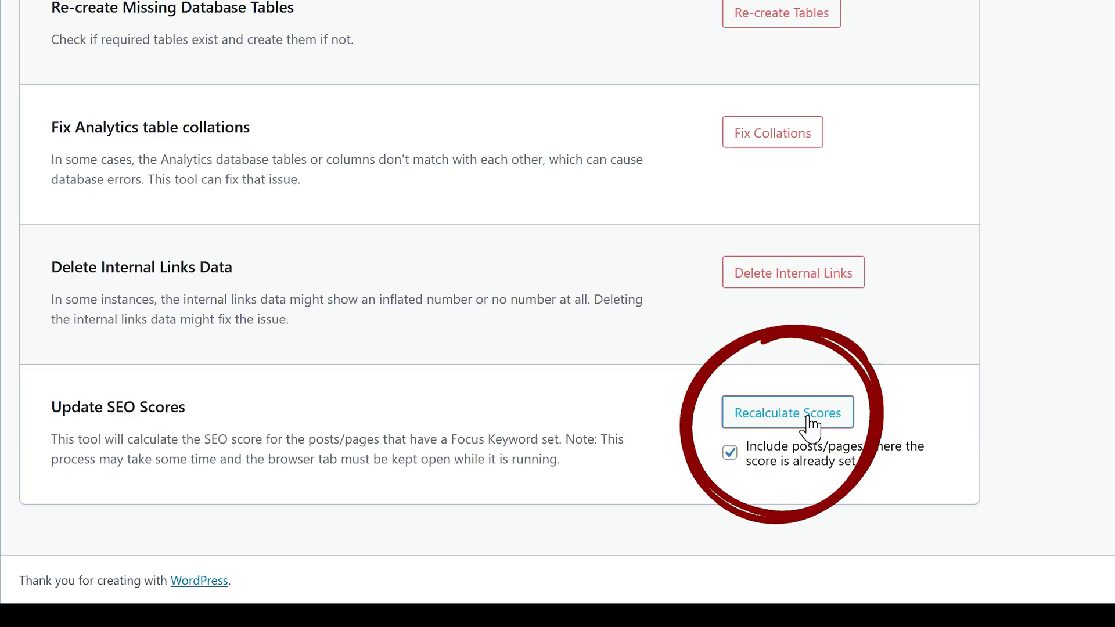
pyautogui.click(811, 424)
pyautogui.scroll(-4, 351, 368)
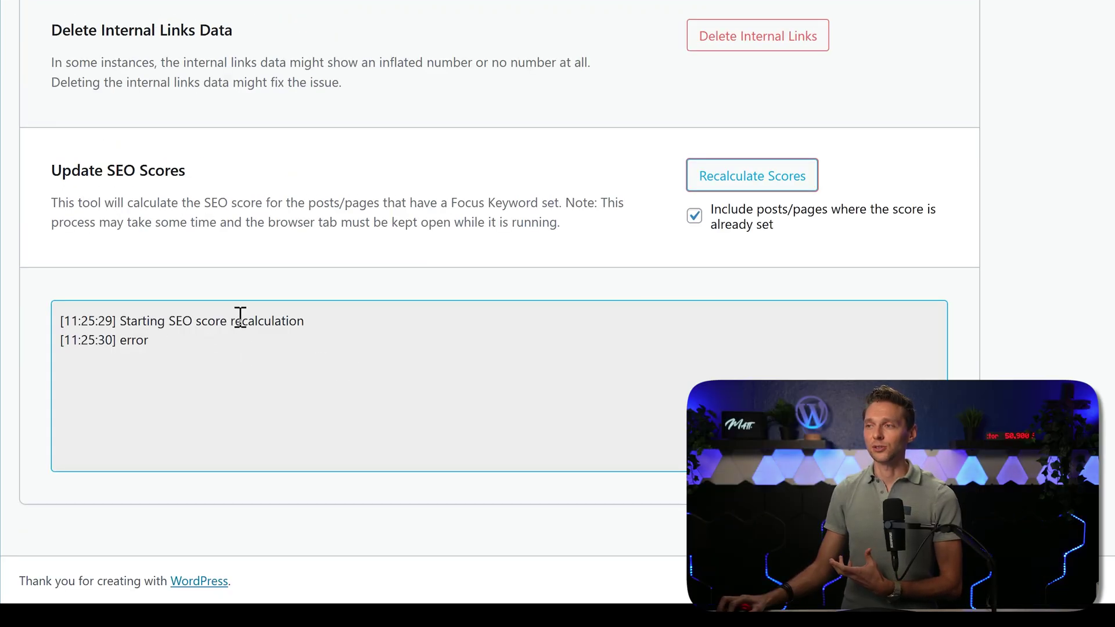
pyautogui.doubleClick(125, 341)
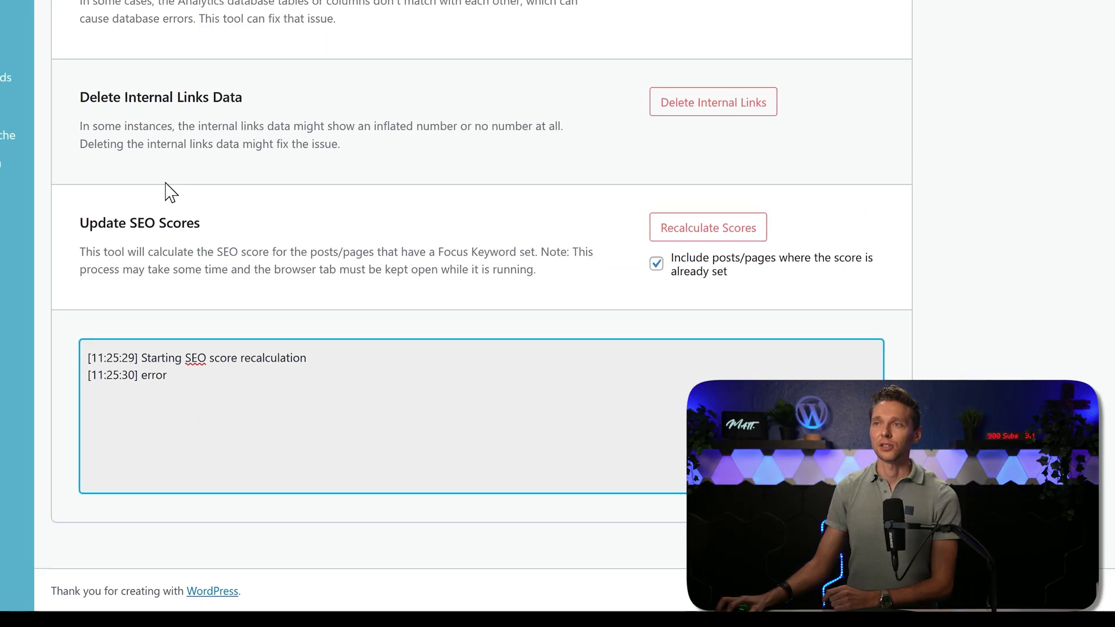
# Re-save the Permalinks settings twice without changes, keeping the product base /product/
pyautogui.moveTo(63, 169)
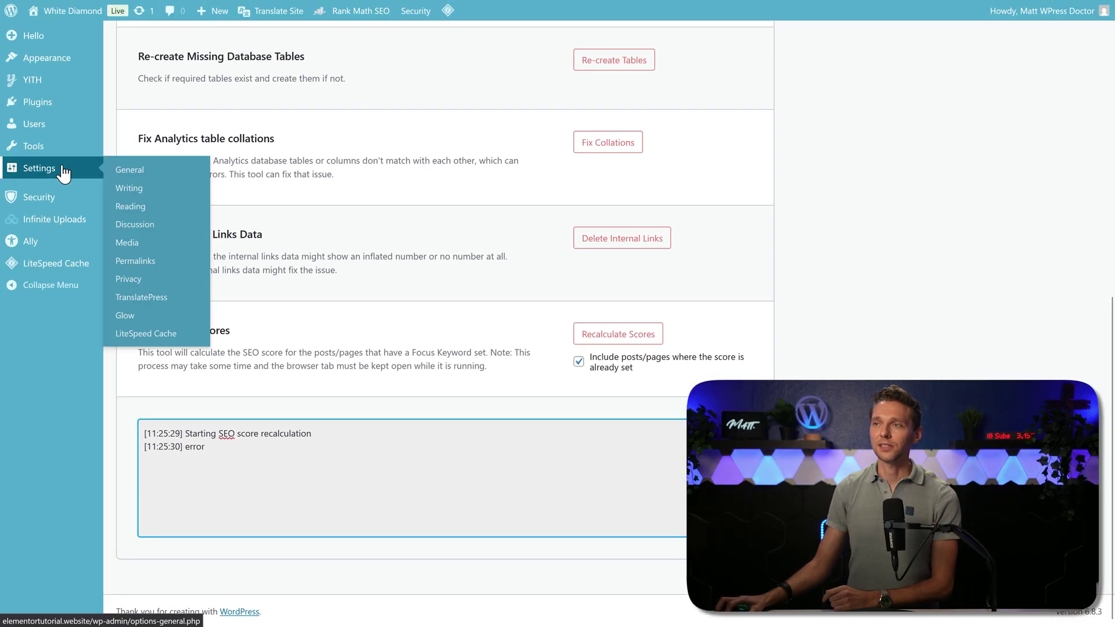
pyautogui.click(135, 264)
pyautogui.middleClick(208, 352)
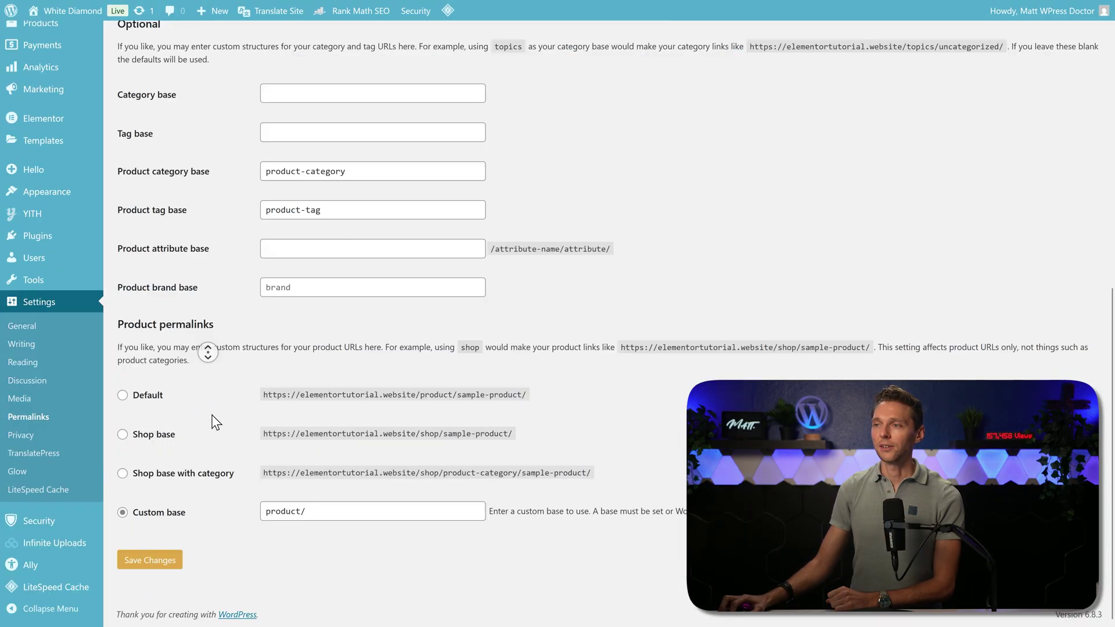
pyautogui.click(166, 559)
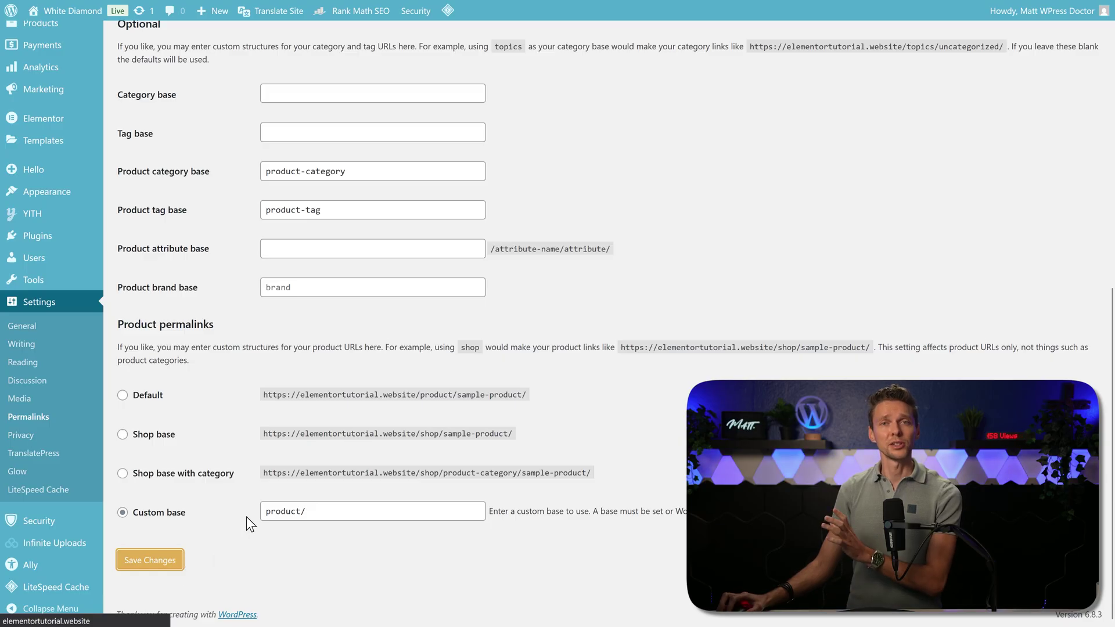
pyautogui.middleClick(165, 358)
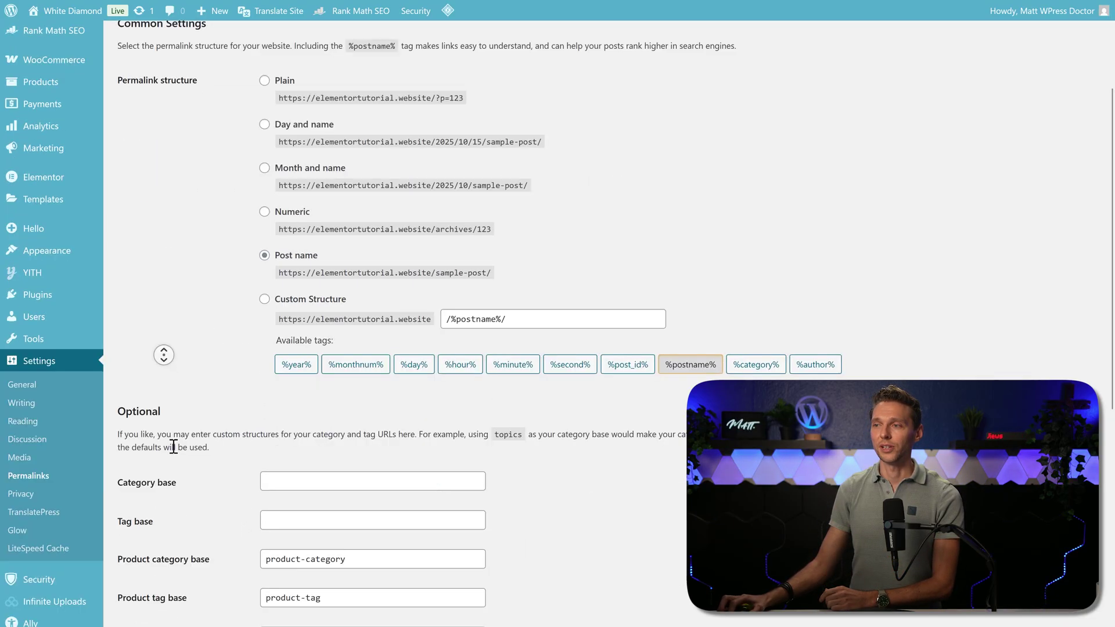
pyautogui.click(155, 559)
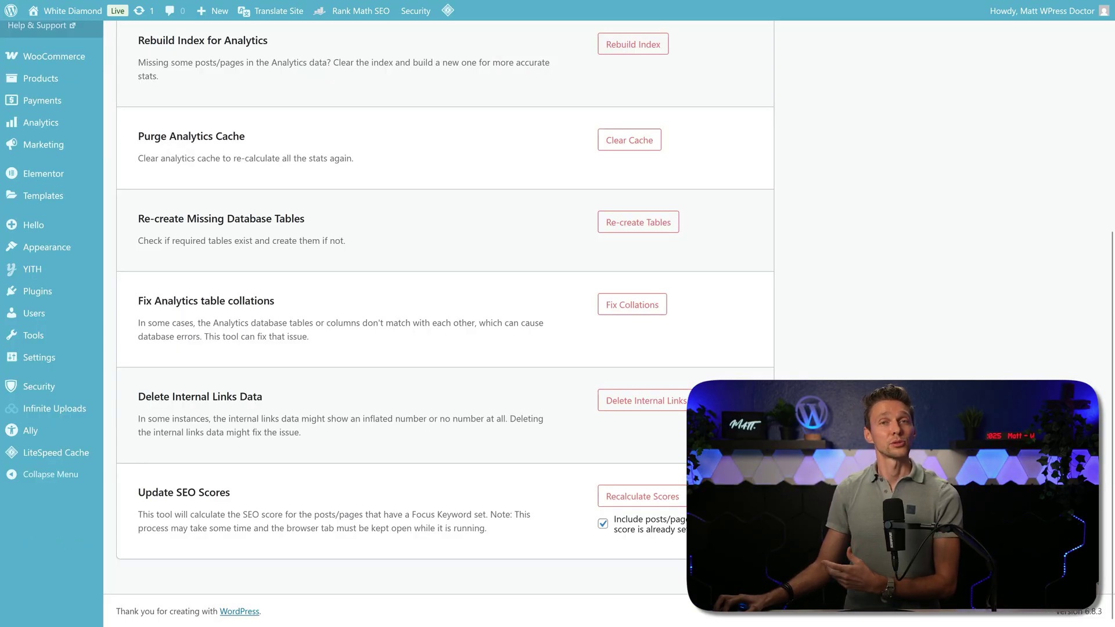
# Rerun Recalculate Scores for all 31 posts, then view Pages with scores like Blog 44/100
pyautogui.click(635, 498)
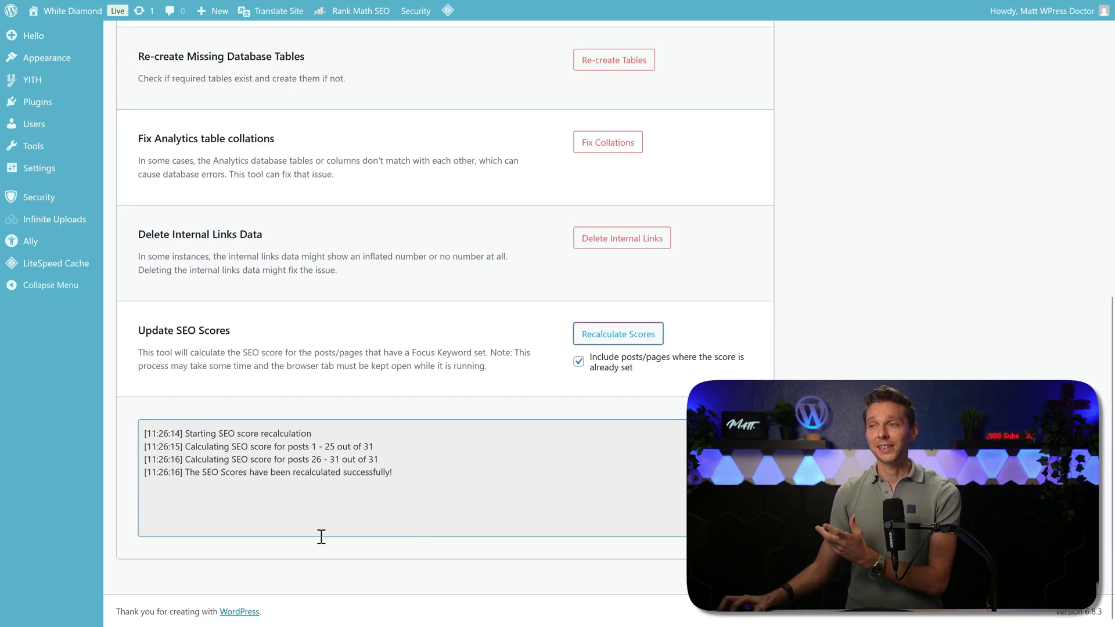
pyautogui.click(312, 515)
pyautogui.scroll(5, 312, 488)
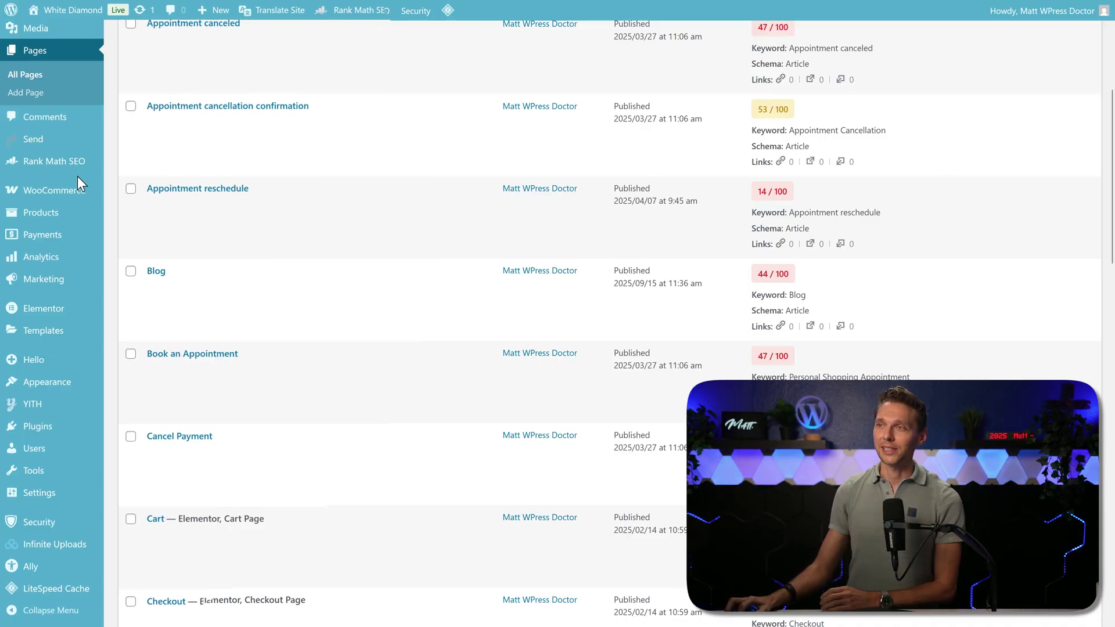
# Go to Rank Math Status & Tools > Import & Export, down to the Other Plugins Yoast SEO section
pyautogui.moveTo(55, 161)
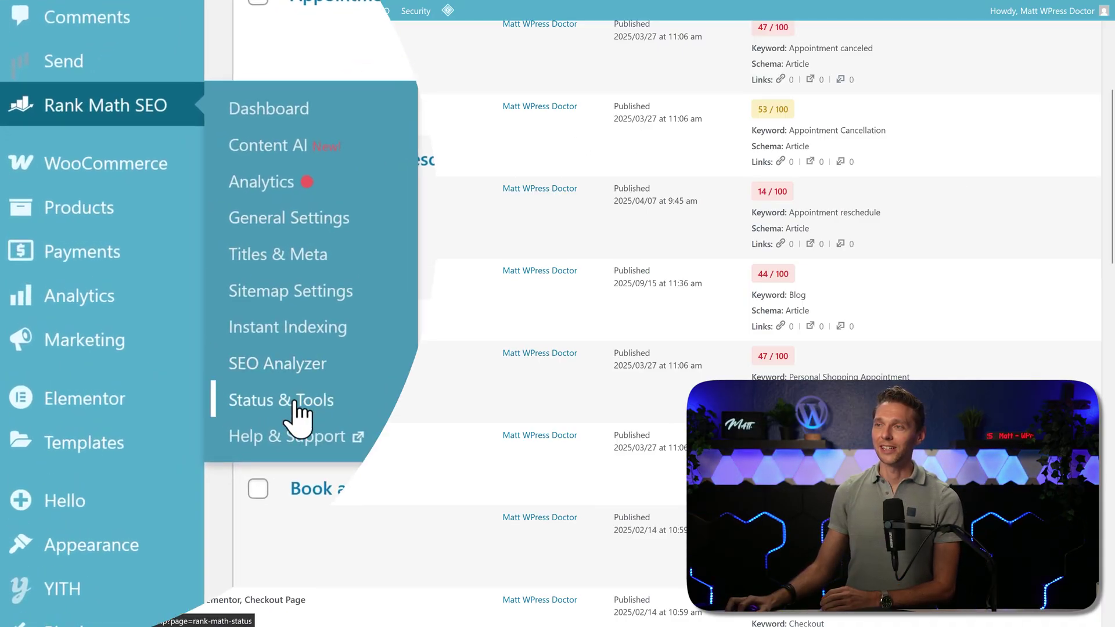
pyautogui.click(295, 403)
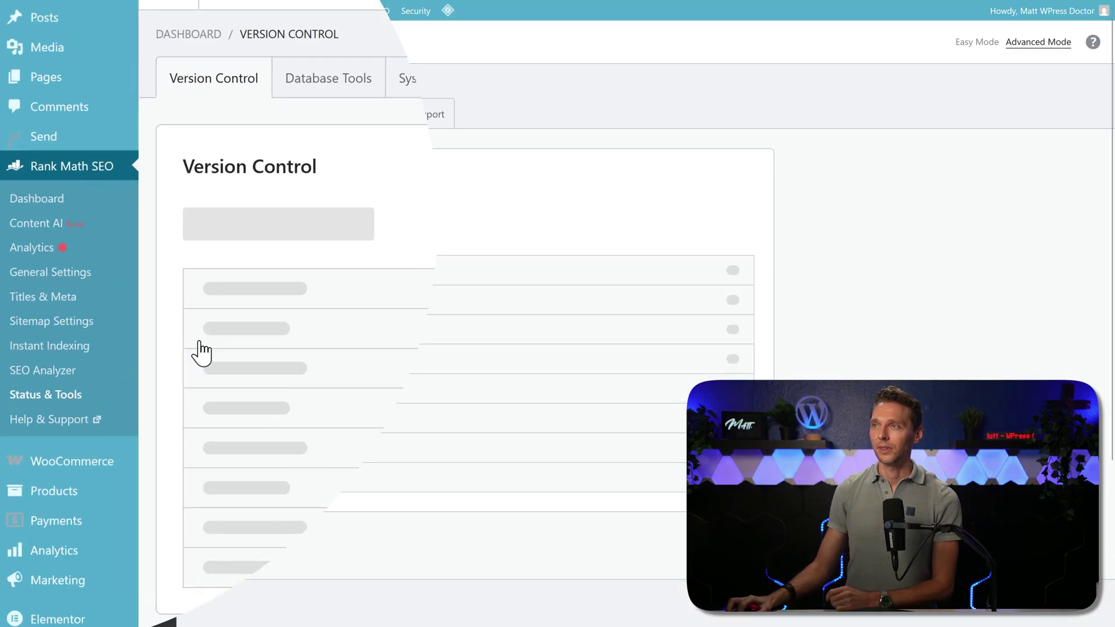
pyautogui.click(414, 119)
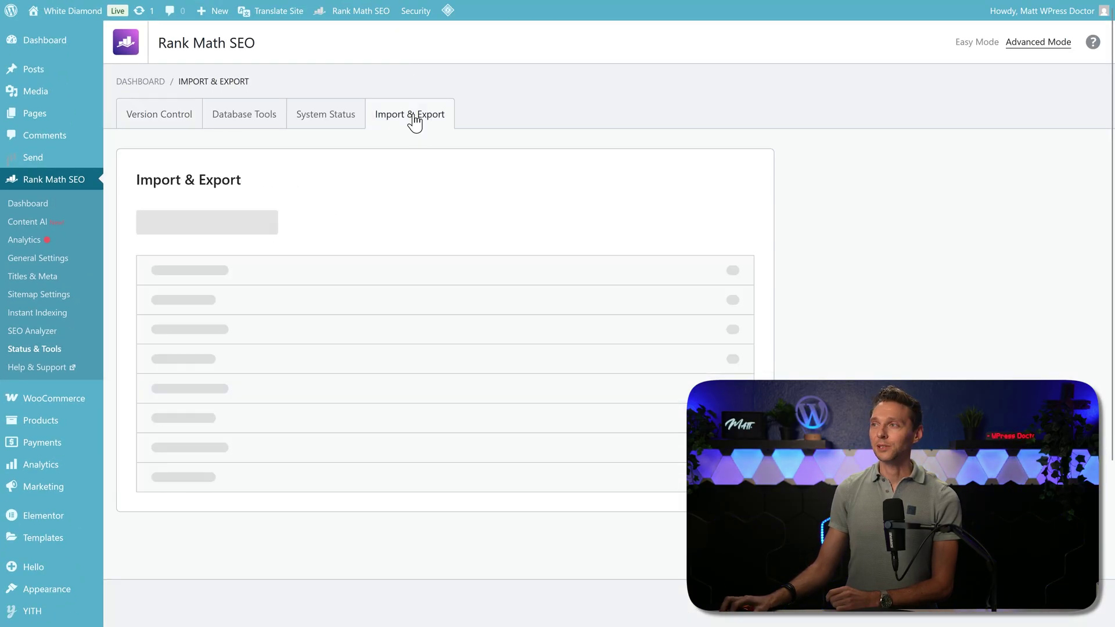
pyautogui.middleClick(804, 152)
pyautogui.middleClick(813, 187)
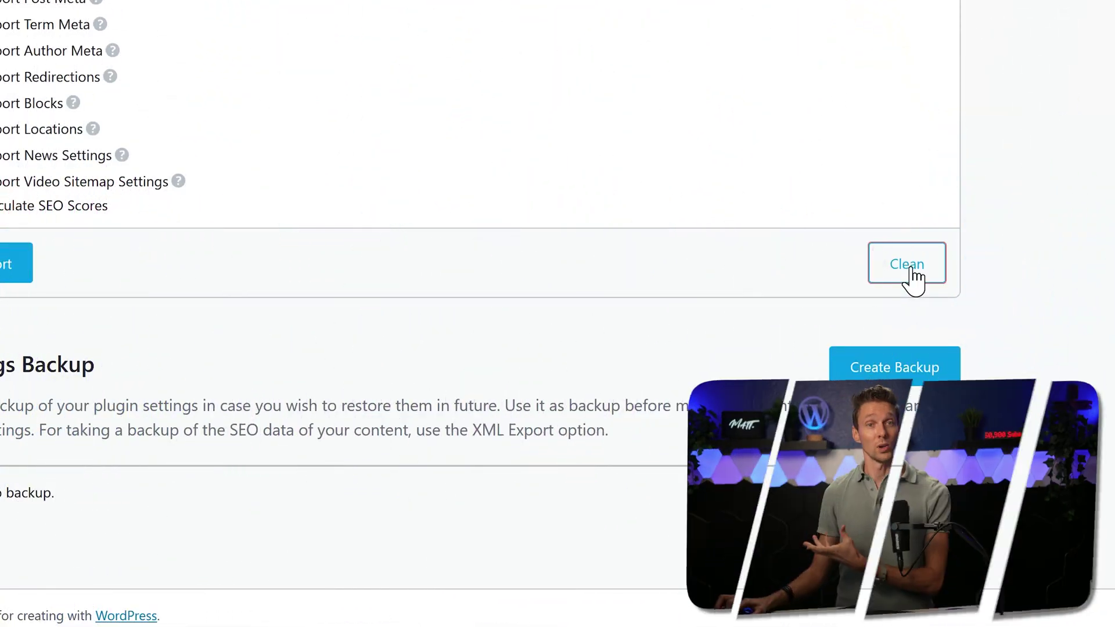
# Clean the Yoast SEO data and confirm erasing all its traces
pyautogui.click(918, 273)
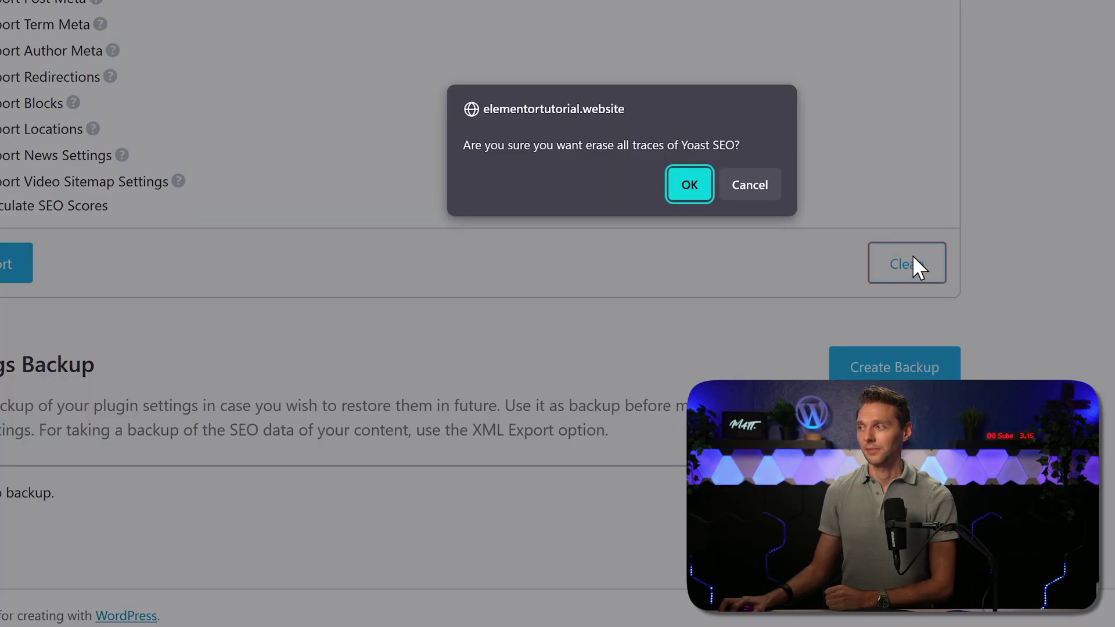
pyautogui.click(687, 191)
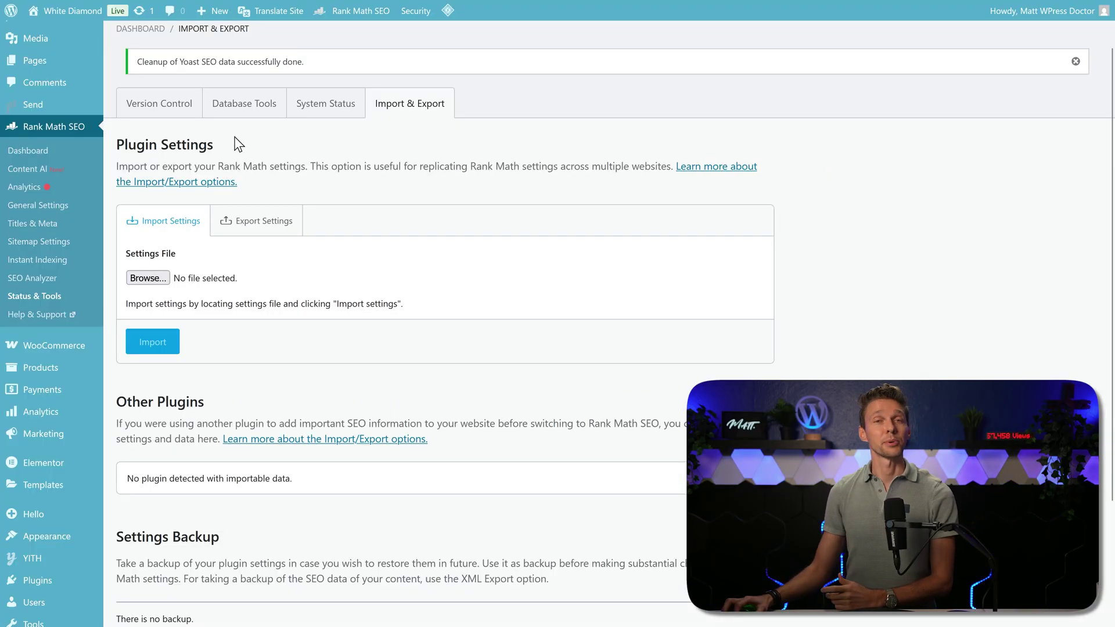